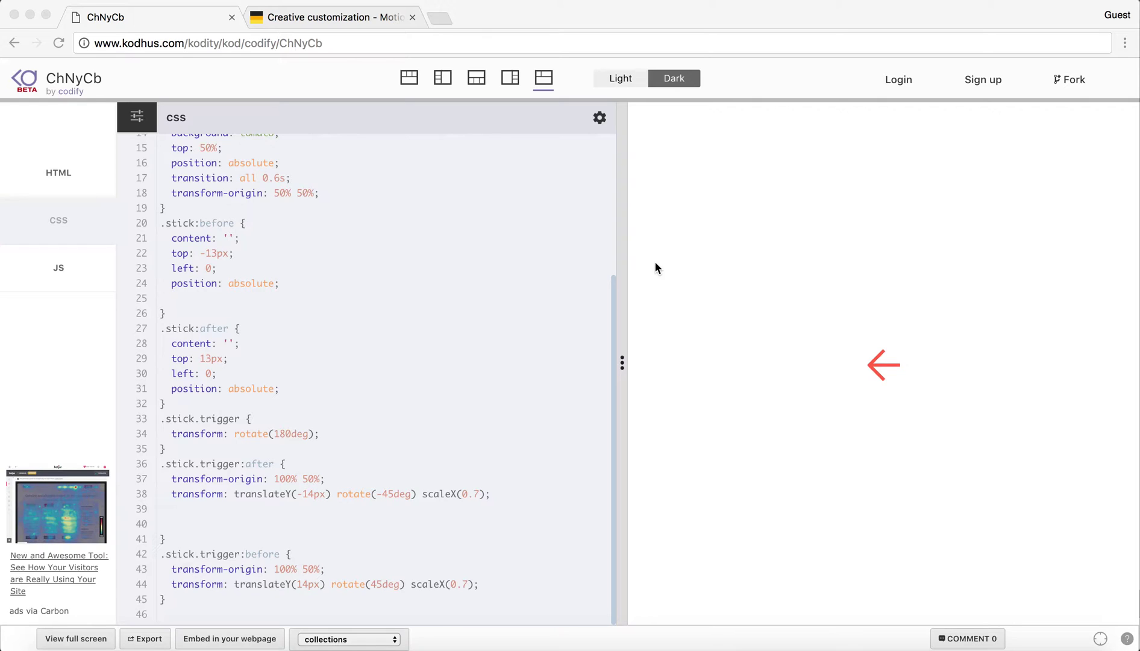
Step: Revert the preview's red arrow to the burger icon and switch to the 'Creative customization' tab
left_click(883, 368)
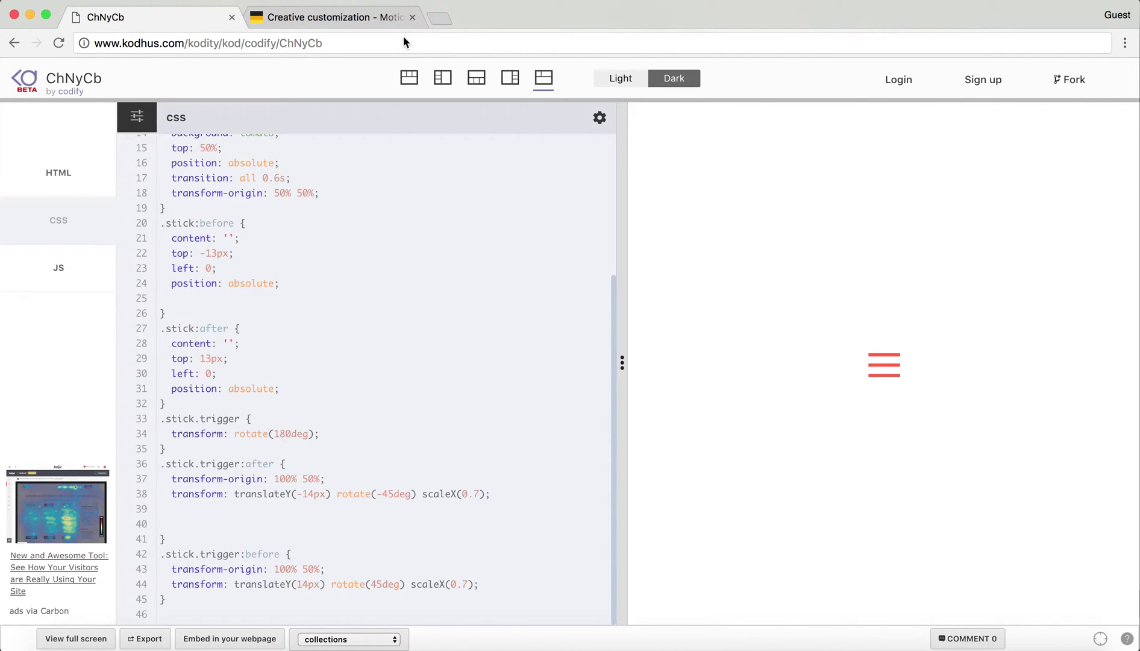
left_click(348, 19)
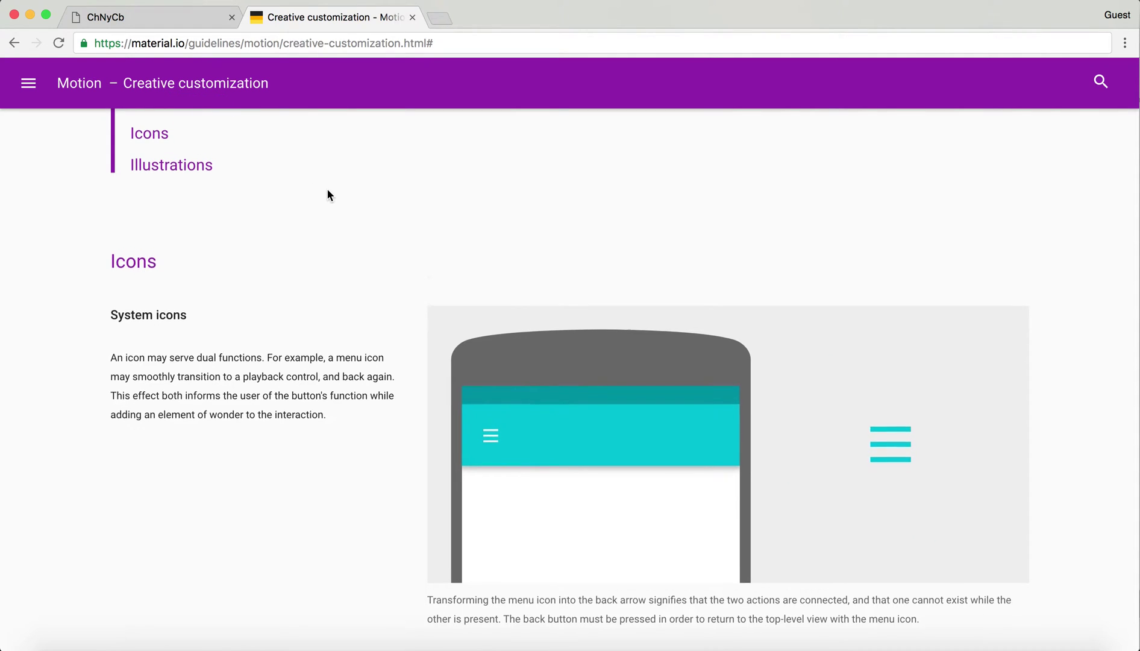
scroll(327, 194, "down", 1)
scroll(326, 195, "down", 6)
scroll(327, 195, "down", 5)
scroll(327, 194, "down", 4)
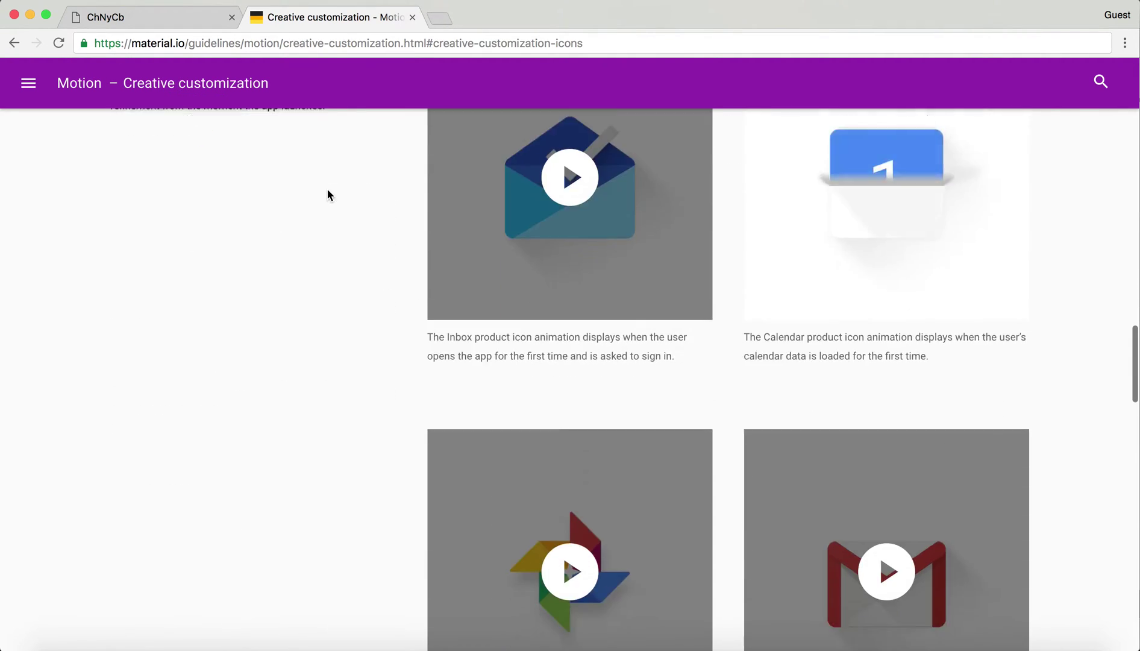
scroll(326, 195, "down", 2)
scroll(327, 195, "up", 3)
scroll(327, 194, "up", 2)
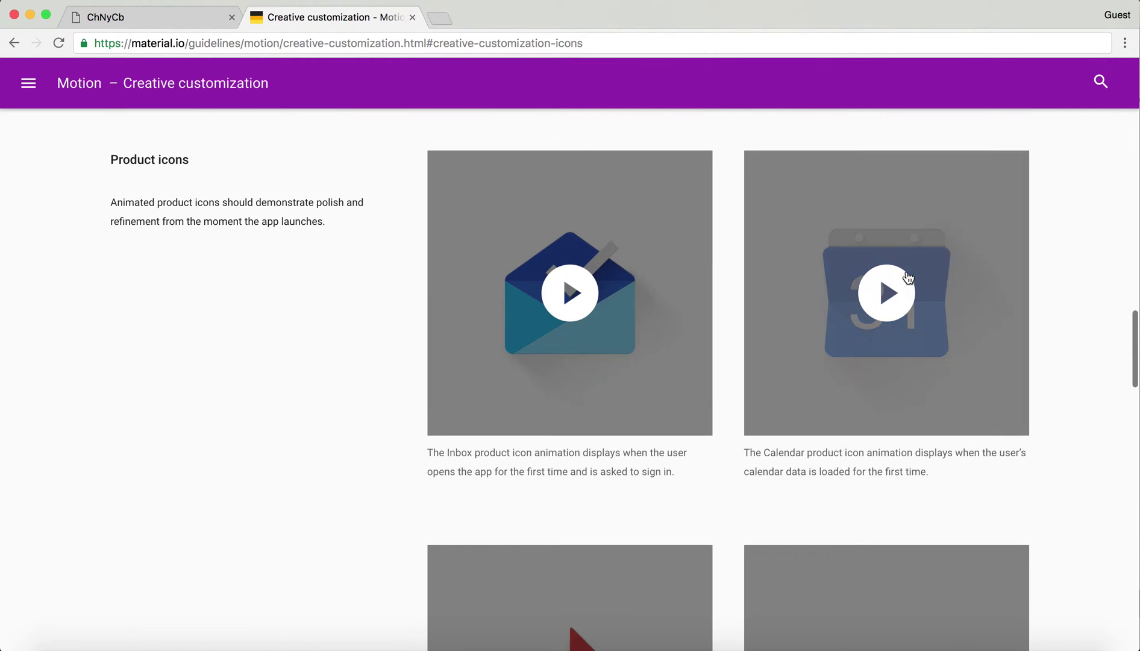
Step: Replay the Calendar icon animation and toggle the nav drawer to watch the menu-to-arrow morph
left_click(887, 287)
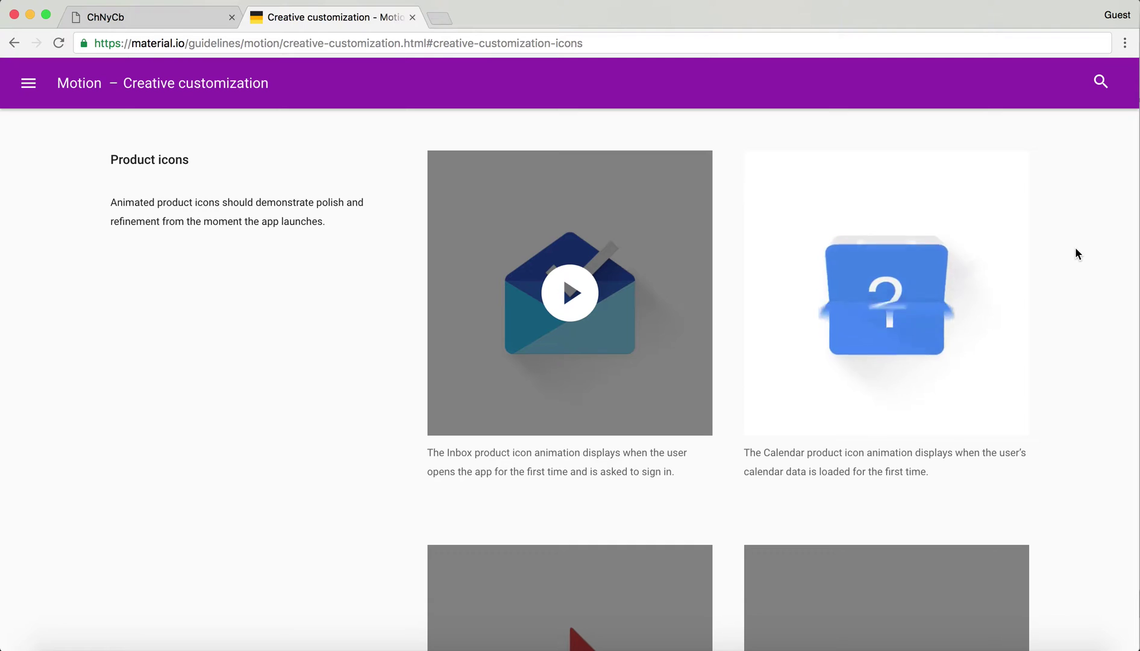
scroll(1076, 248, "up", 2)
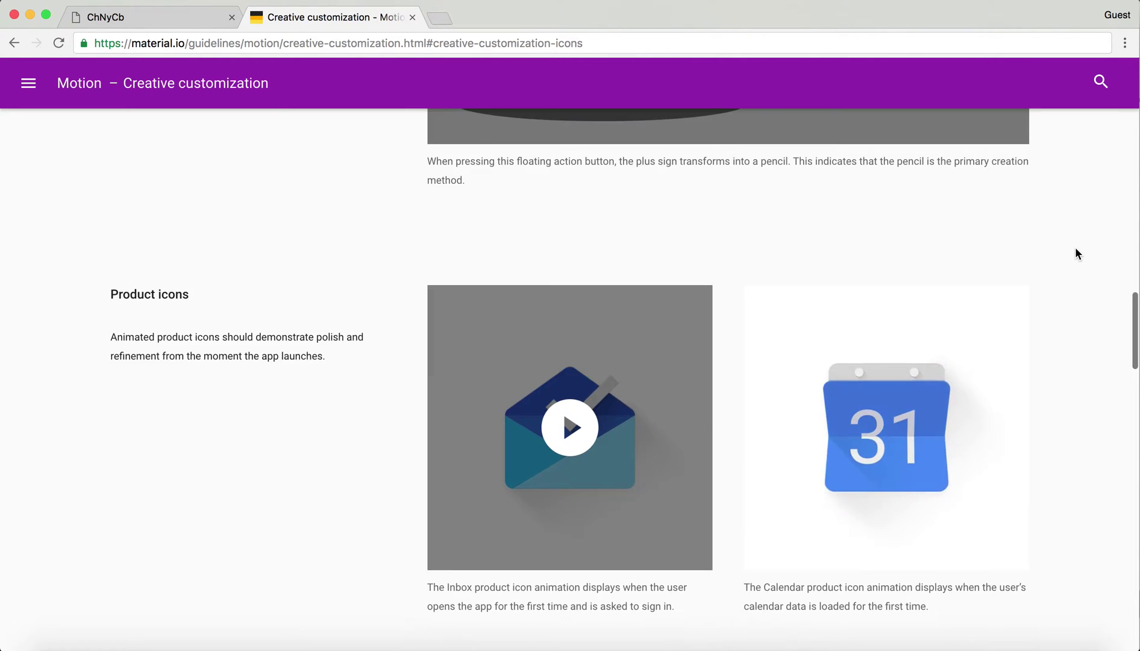
scroll(1075, 253, "up", 10)
scroll(1075, 253, "up", 10)
scroll(1074, 253, "down", 1)
scroll(1074, 253, "down", 2)
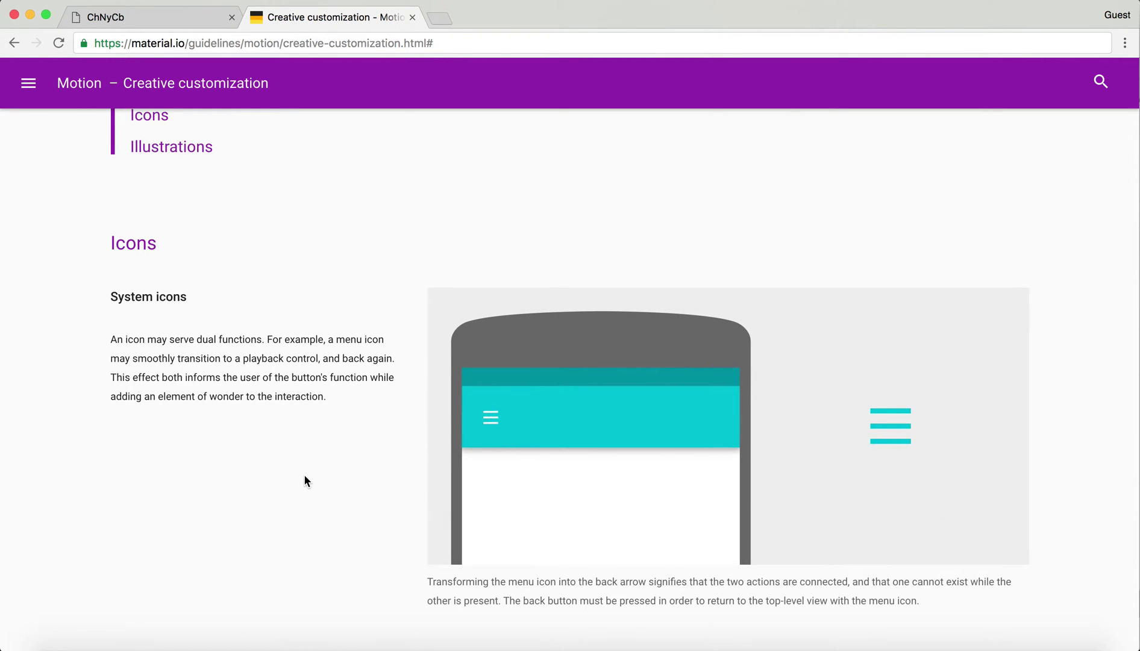
left_click(28, 89)
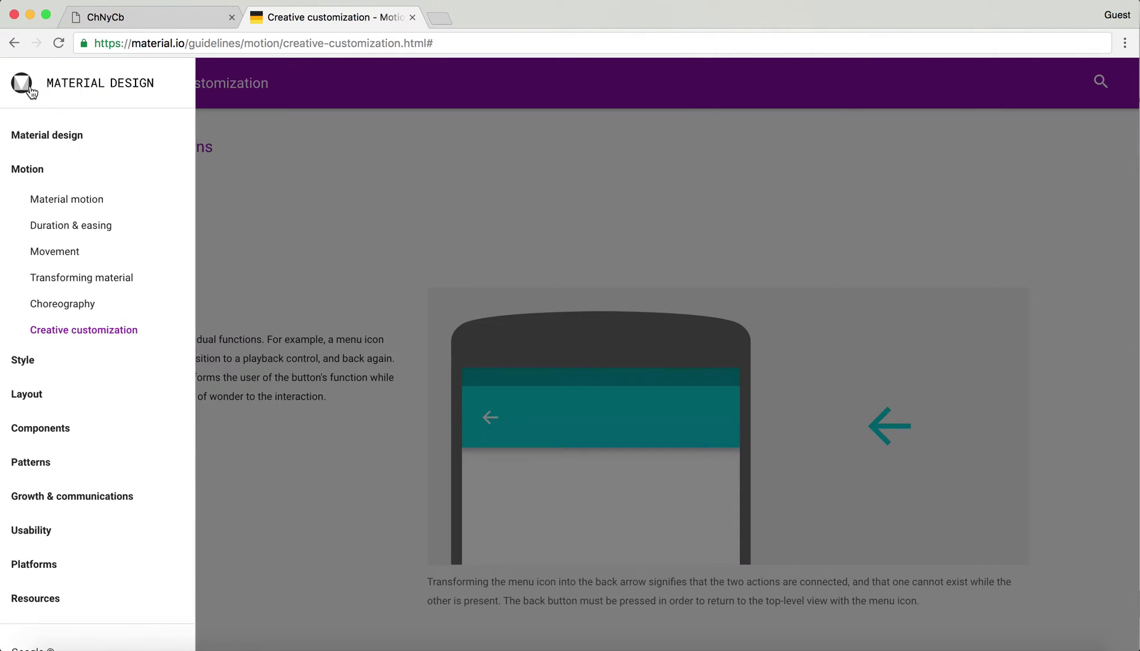
left_click(277, 153)
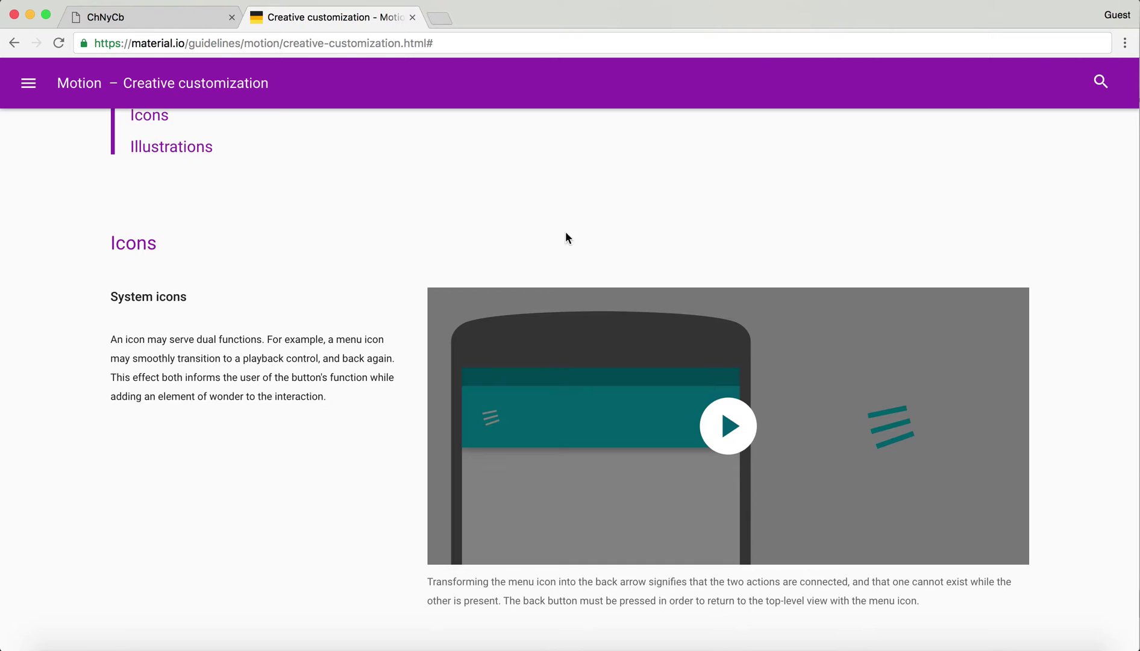
left_click(160, 18)
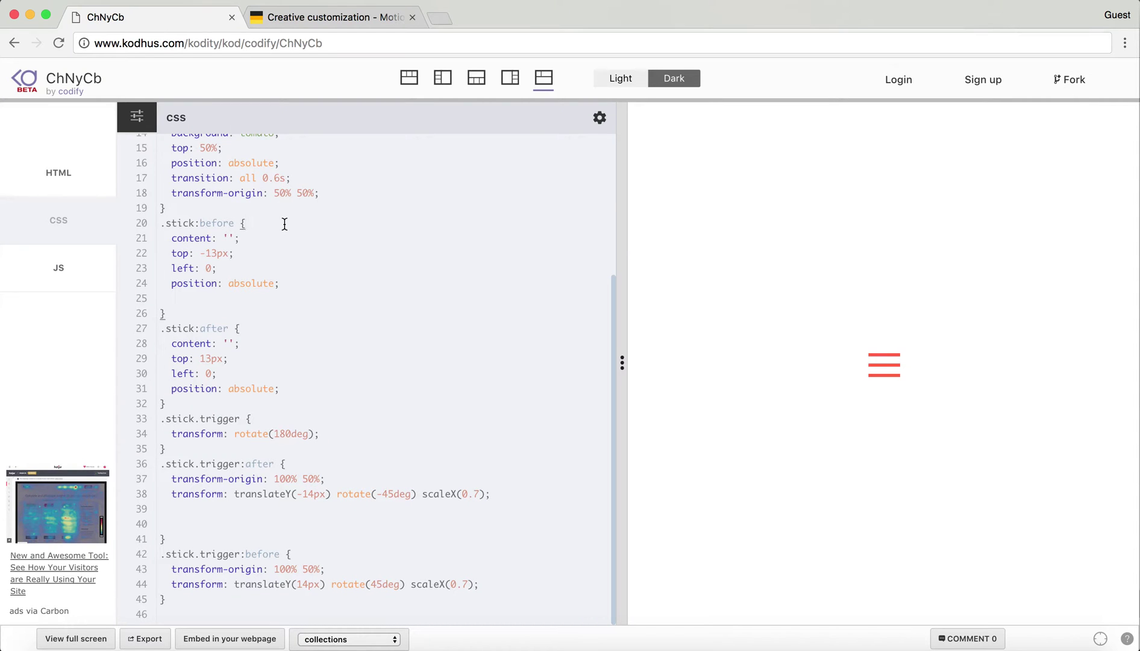
scroll(284, 223, "up", 1)
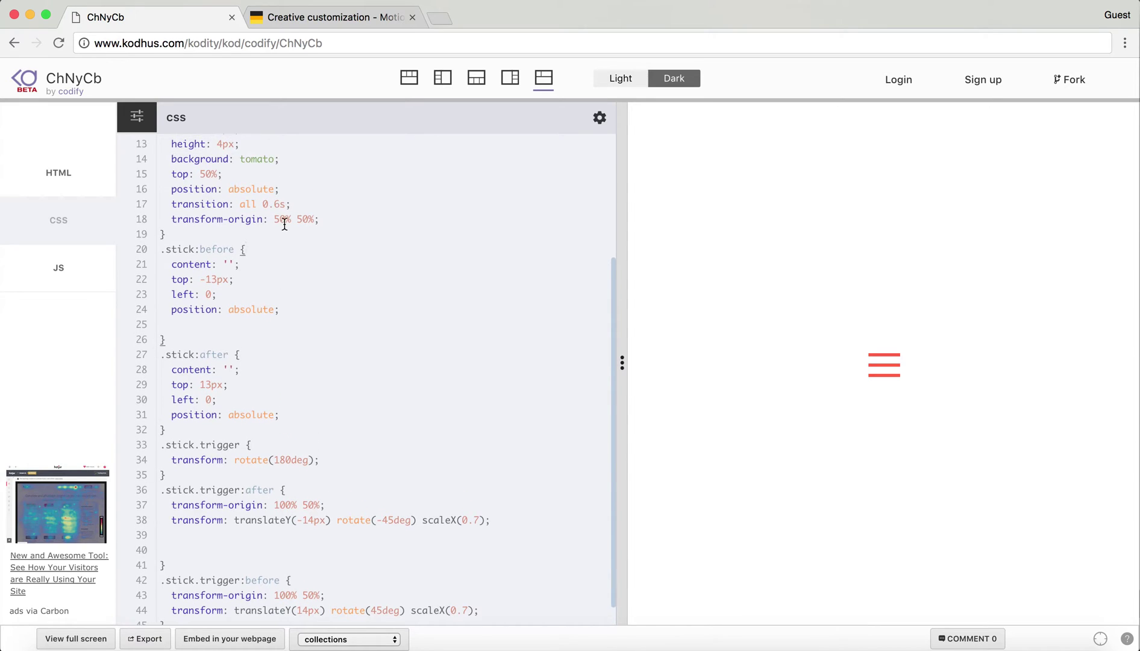
scroll(284, 223, "down", 1)
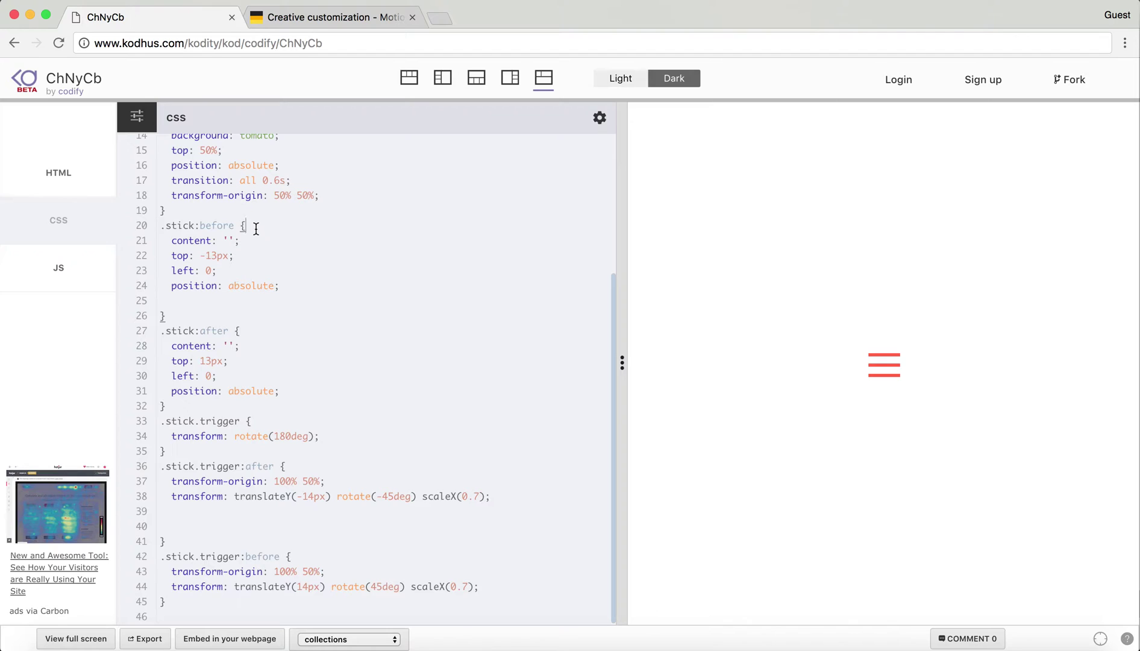
scroll(255, 228, "up", 2)
scroll(255, 228, "up", 5)
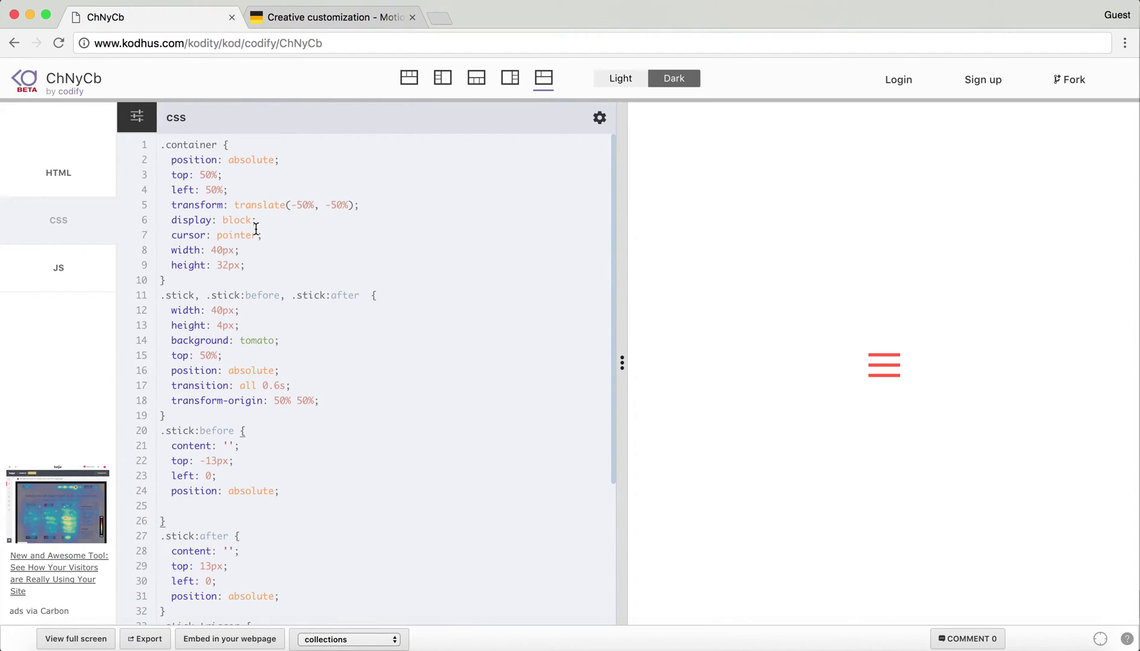
Step: Show the HTML markup and highlight the 'container' and 'stick' class names
left_click(62, 176)
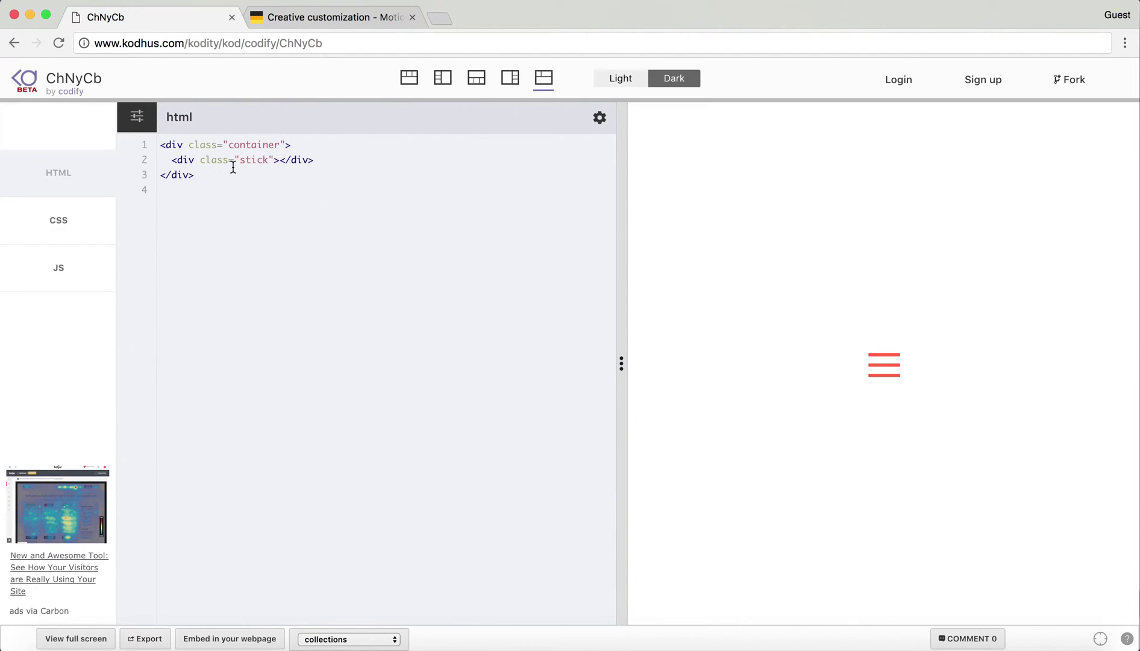
double_click(247, 145)
double_click(252, 162)
double_click(255, 145)
double_click(256, 161)
left_click(52, 224)
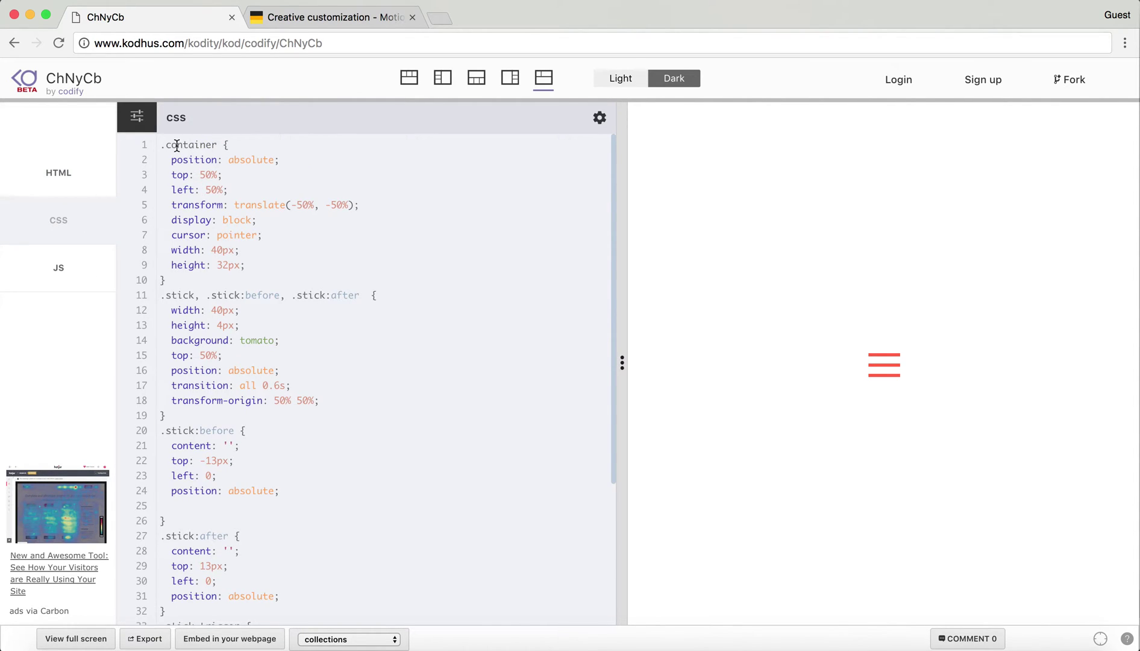
left_click_drag(170, 161, 257, 205)
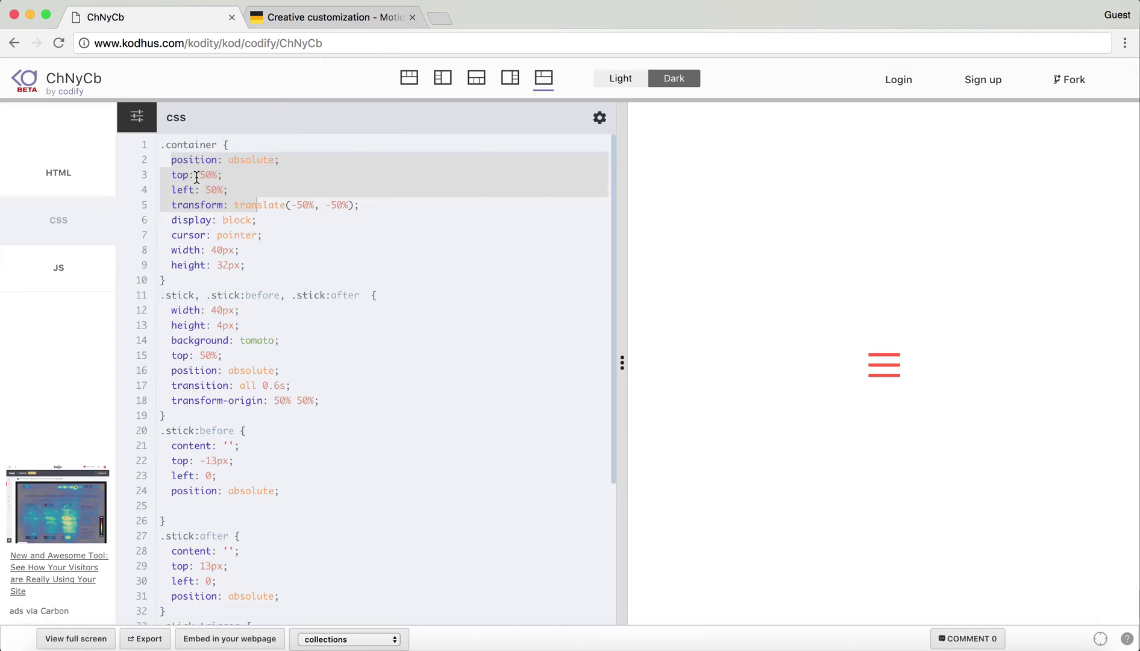
left_click(239, 177)
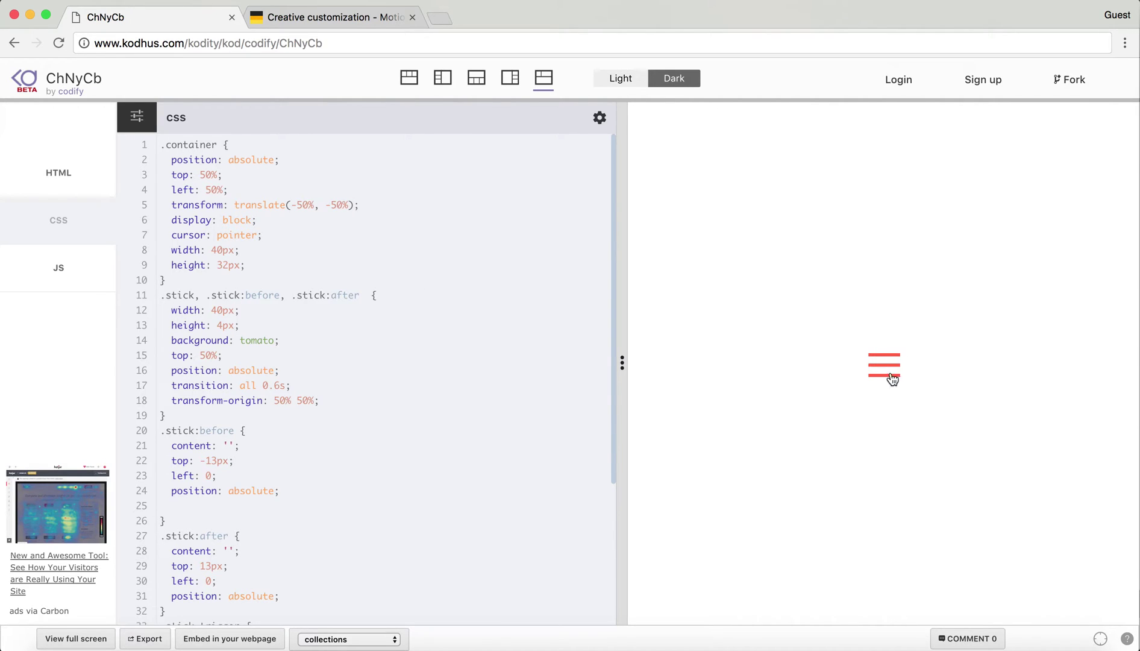
left_click(70, 165)
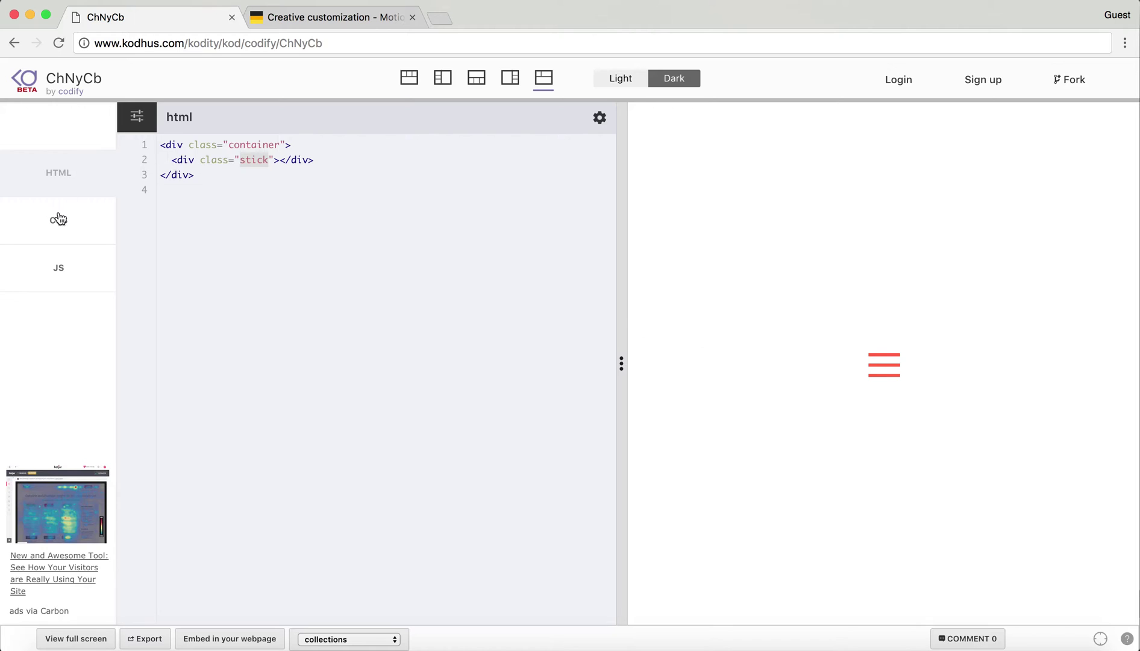
Step: In the CSS, highlight 'before', 'after', 'stick' and the whole shared selector on line 11
left_click(86, 222)
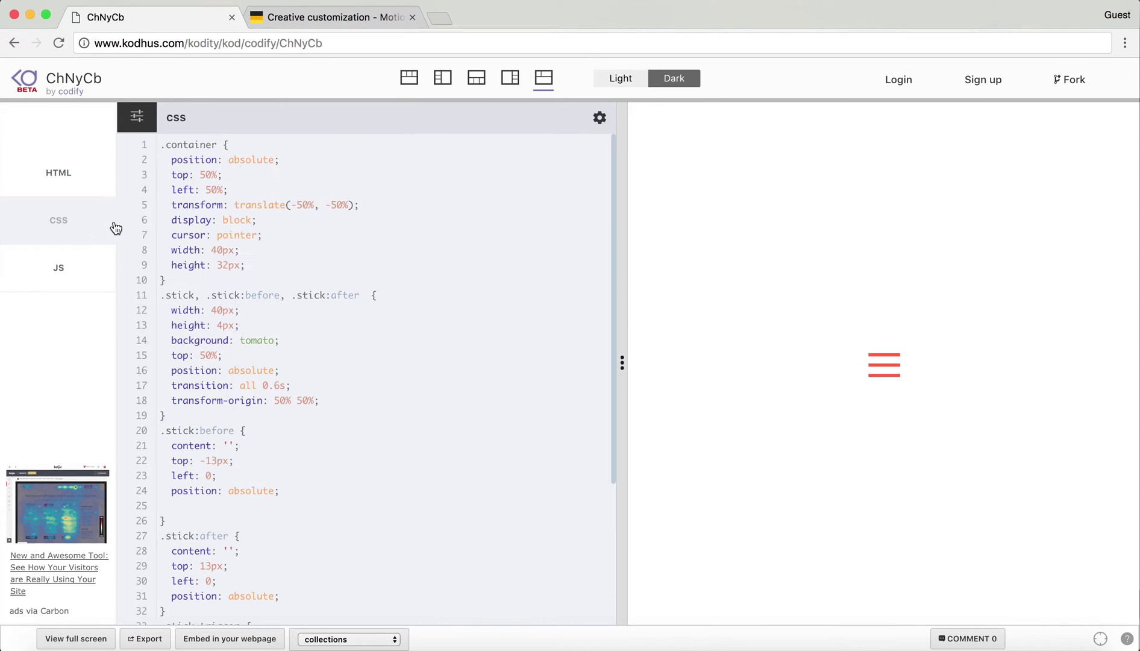
double_click(268, 294)
double_click(348, 295)
double_click(170, 294)
key("Right")
left_click_drag(162, 296, 363, 299)
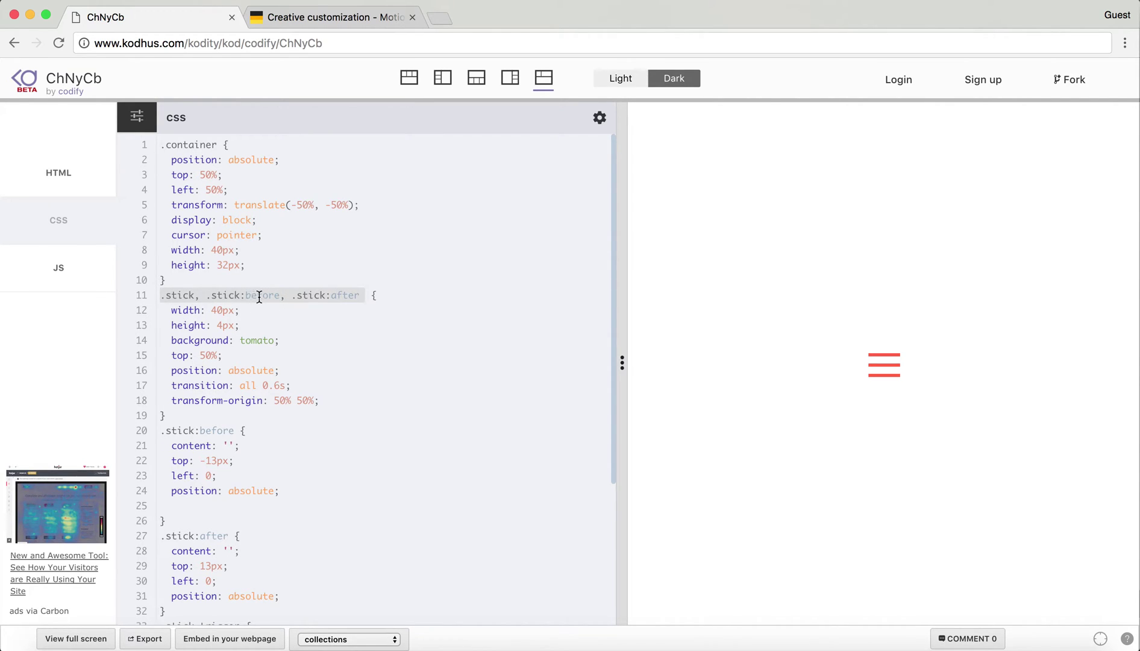
left_click(321, 331)
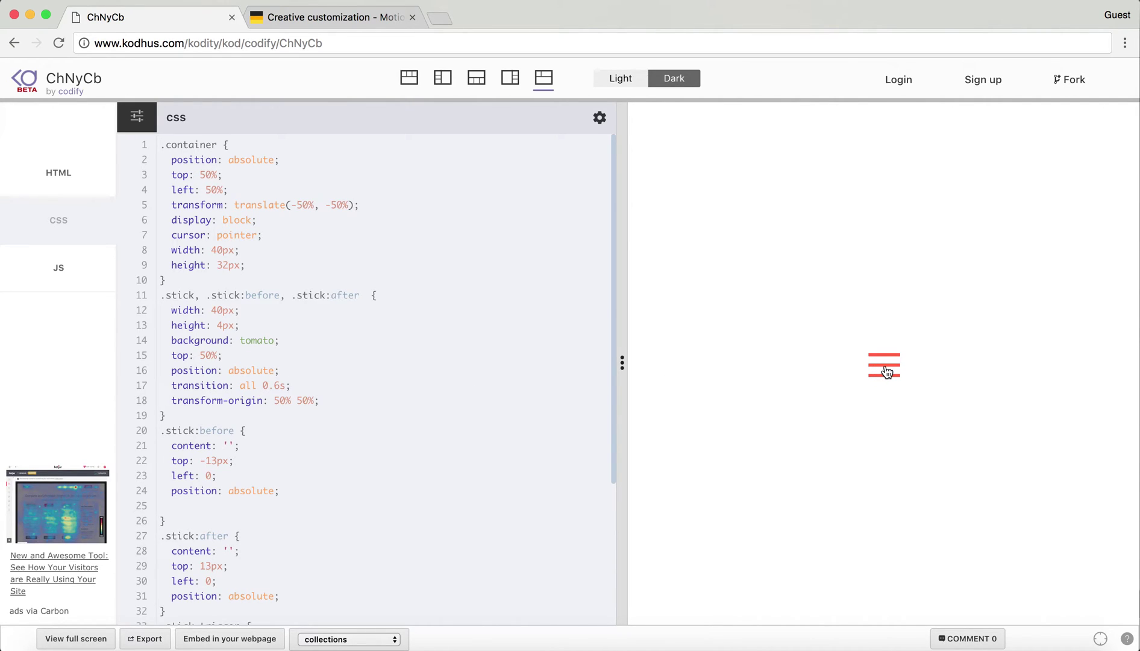
left_click(887, 372)
left_click(886, 372)
left_click(886, 372)
left_click(887, 371)
left_click(887, 372)
left_click(887, 372)
left_click(887, 371)
left_click(887, 371)
left_click(887, 372)
Step: Delete 'position: absolute;' from the .stick:before rule
double_click(188, 444)
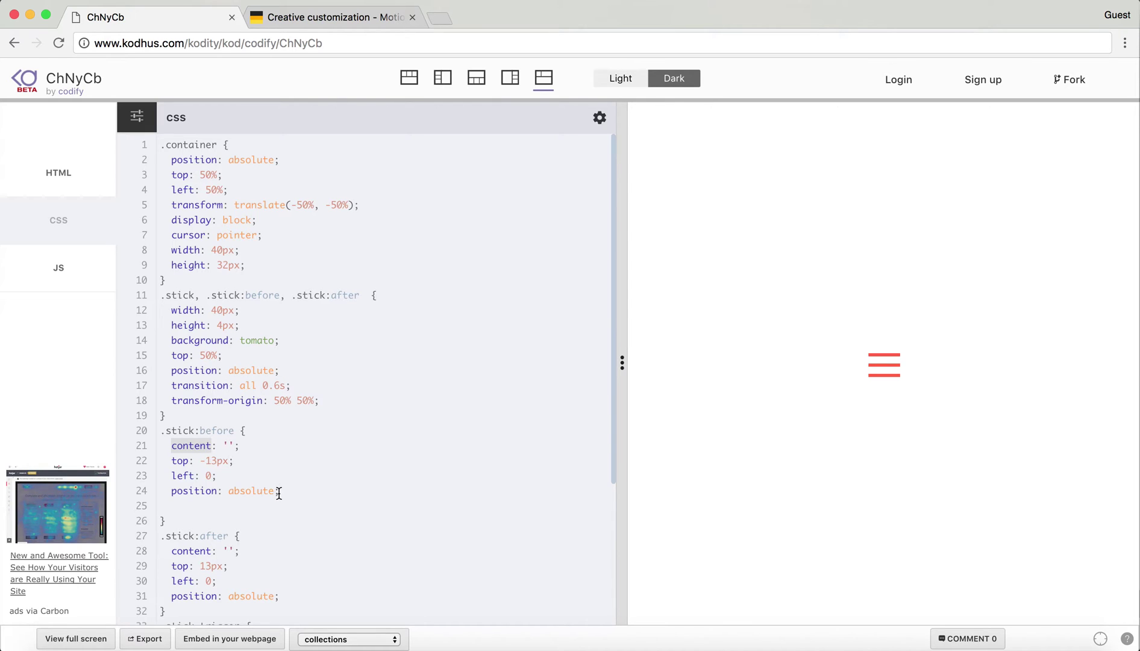
left_click_drag(279, 493, 148, 491)
key("BackSpace")
key("BackSpace")
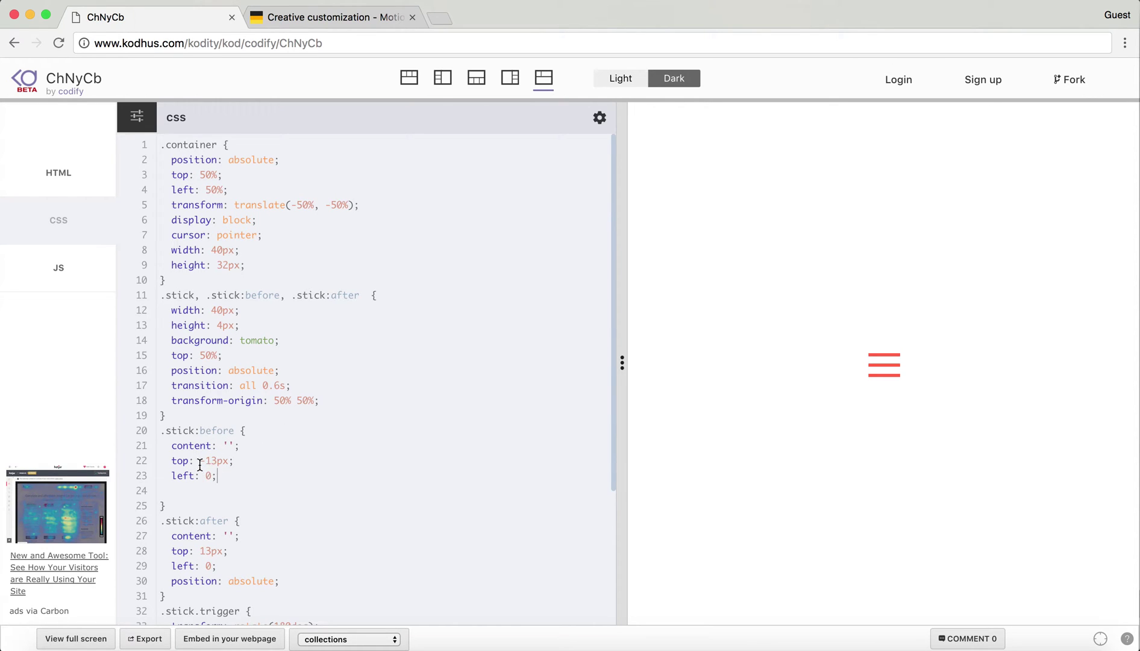
left_click(199, 463)
type("-")
scroll(233, 463, "down", 2)
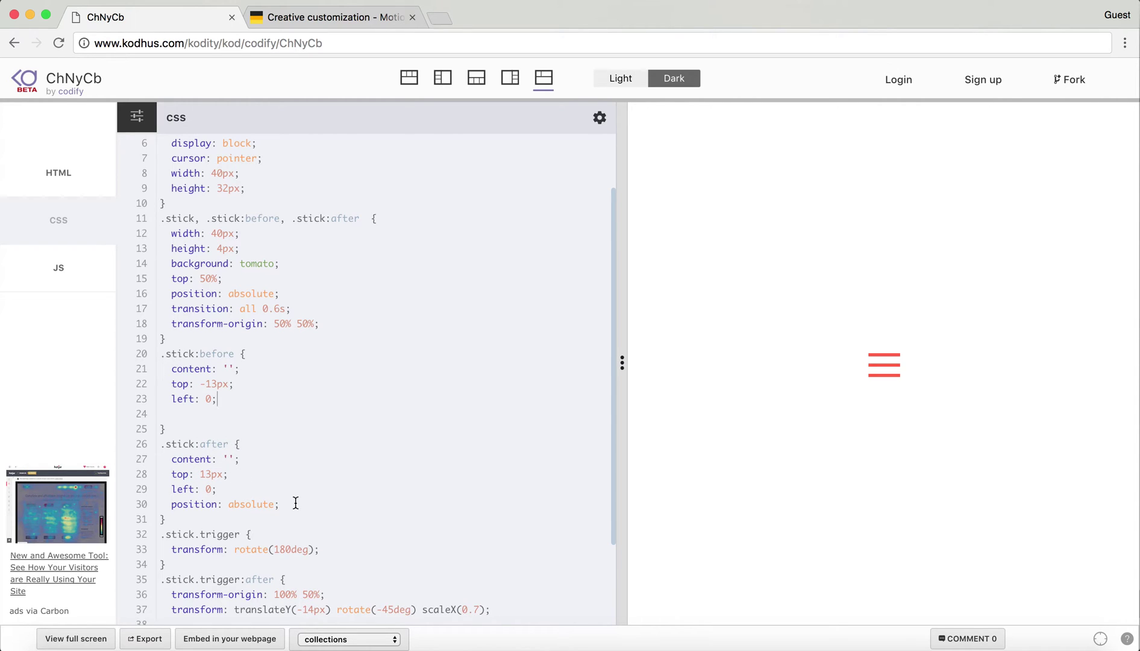
Step: Delete 'position: absolute;' from .stick:after as well, then show the JavaScript code
left_click_drag(282, 504, 164, 504)
key("BackSpace")
key("BackSpace")
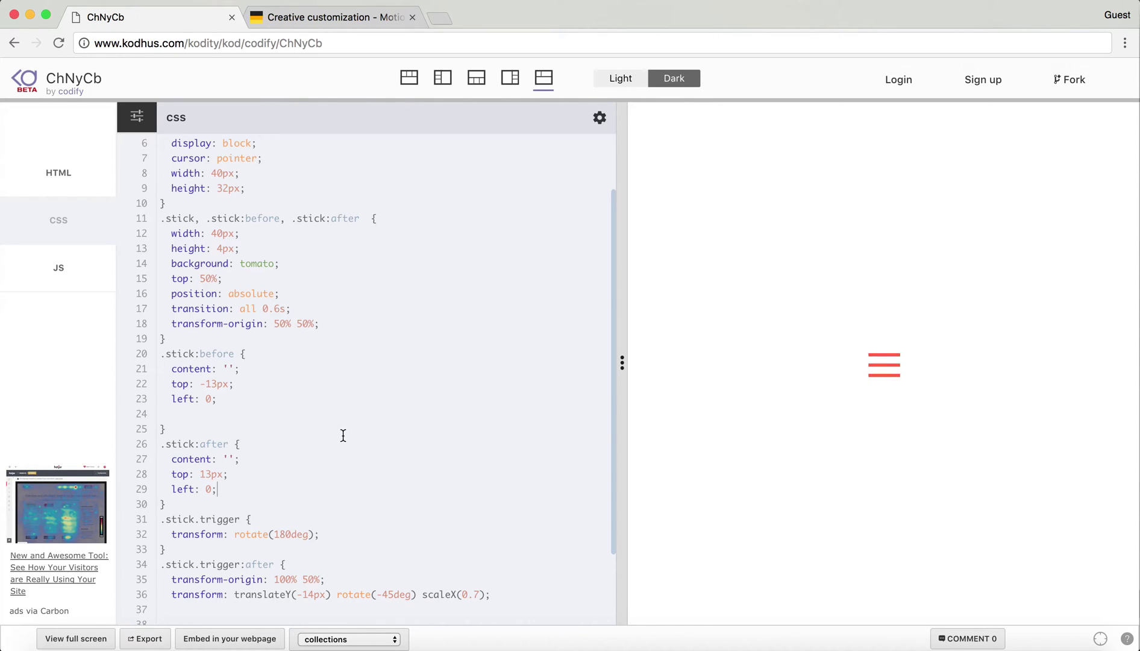
scroll(311, 428, "down", 3)
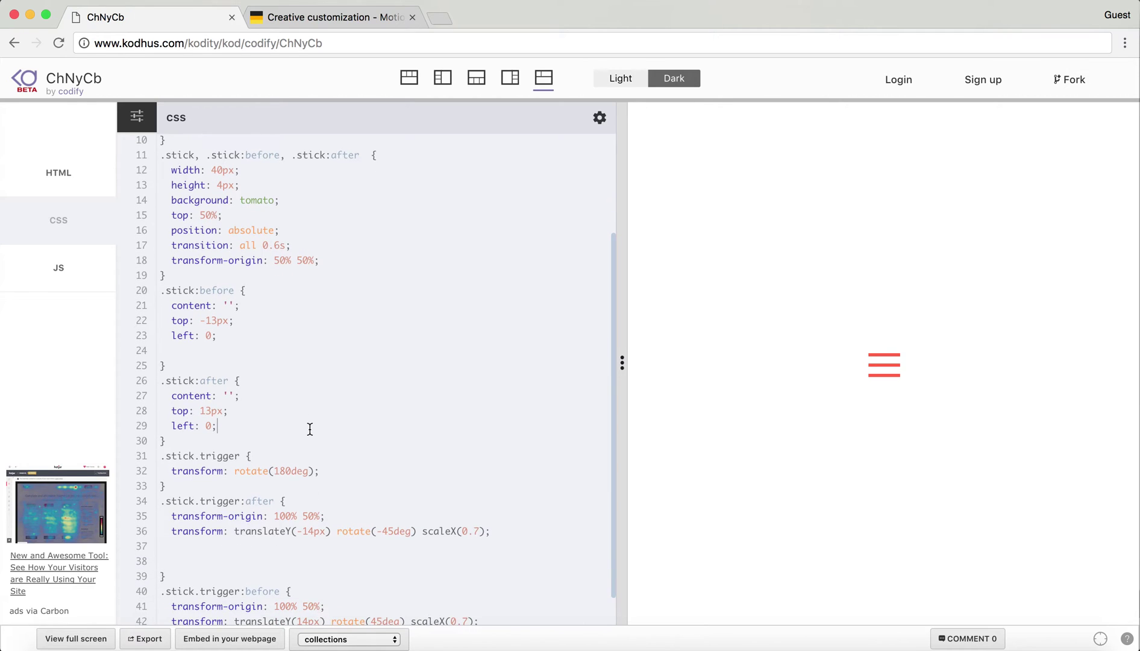
double_click(214, 457)
left_click(58, 272)
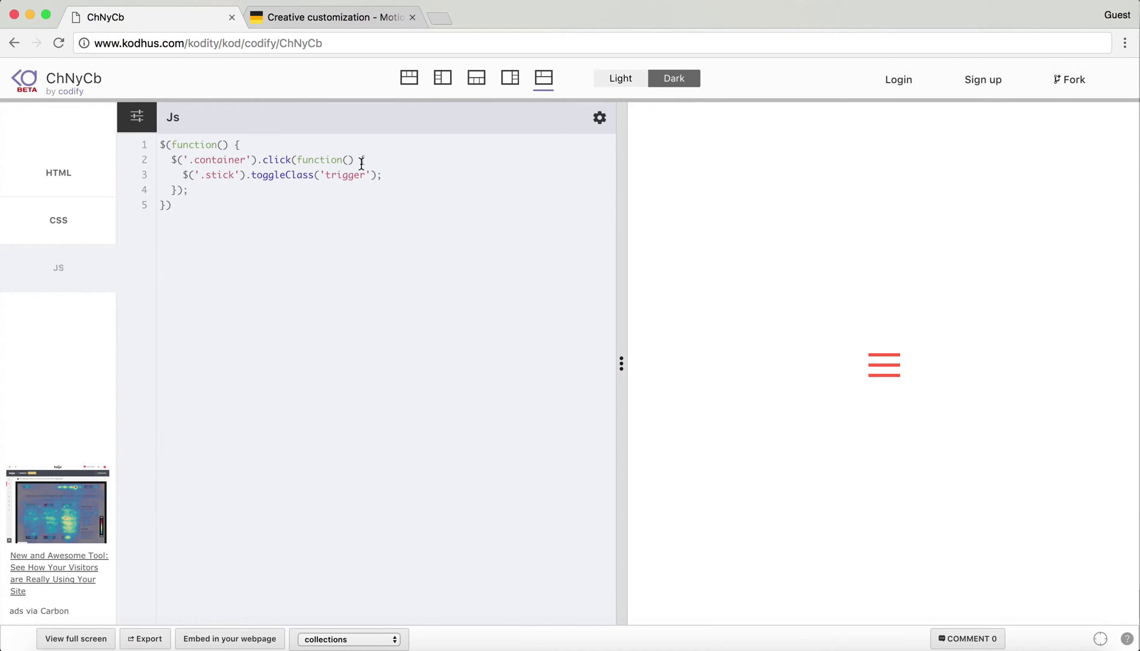
Step: Confirm jQuery 2.2.0 in settings, then highlight the container selector and toggleClass call
left_click(599, 117)
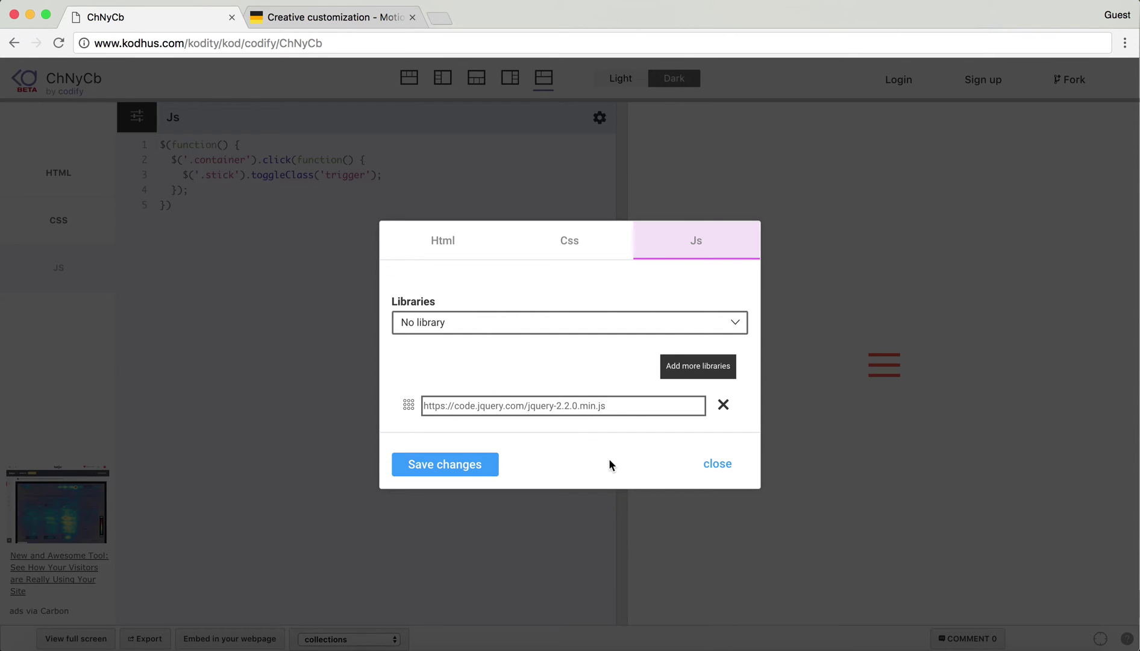
left_click(716, 464)
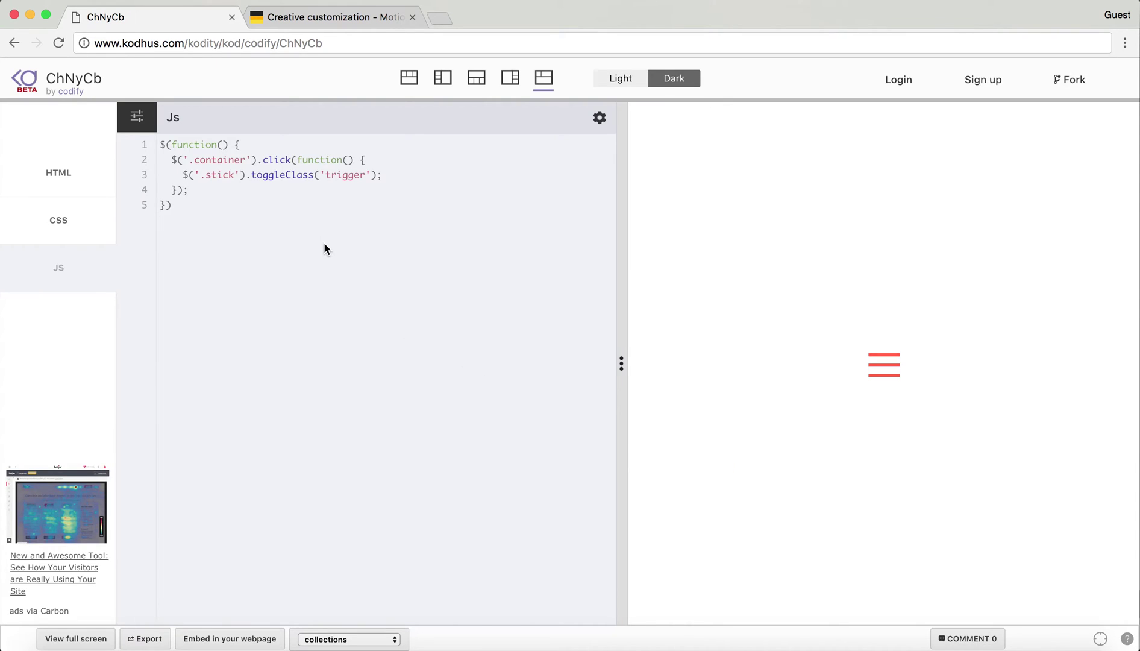
double_click(219, 162)
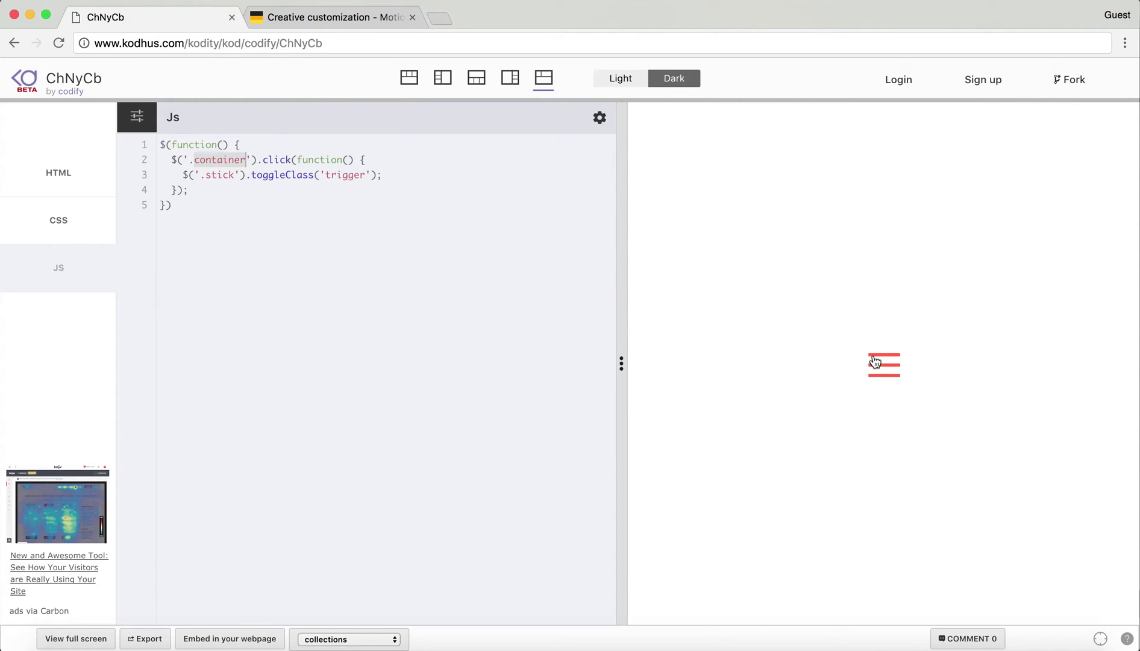
double_click(273, 176)
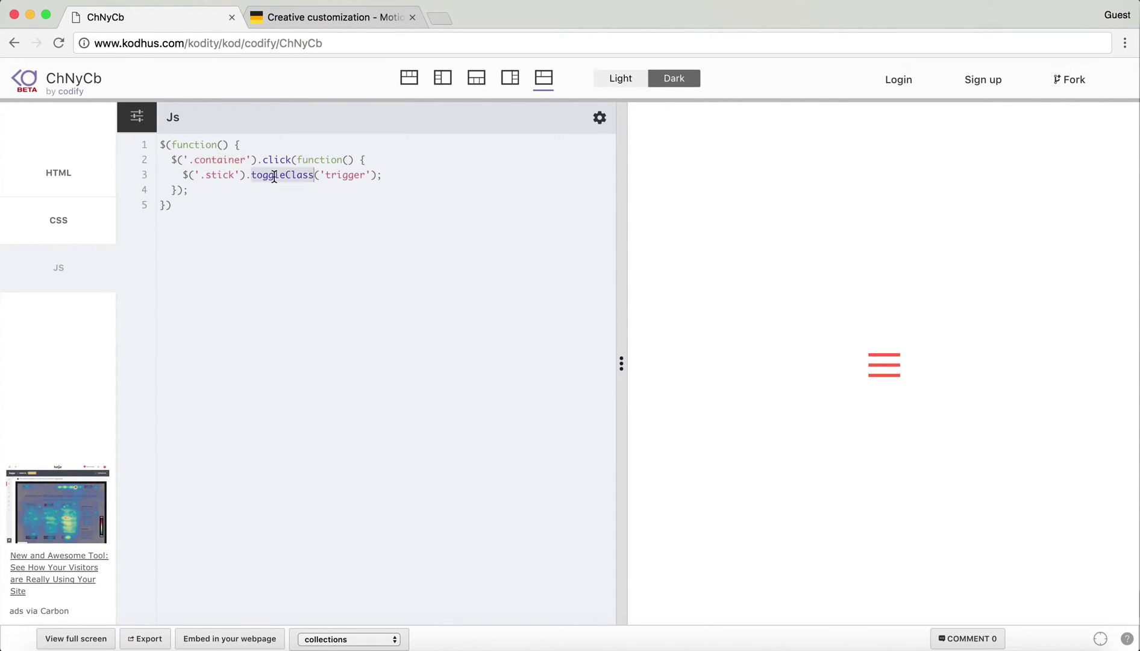
Step: Back in the CSS, highlight the rotate value and stick class in the trigger rule
left_click(104, 222)
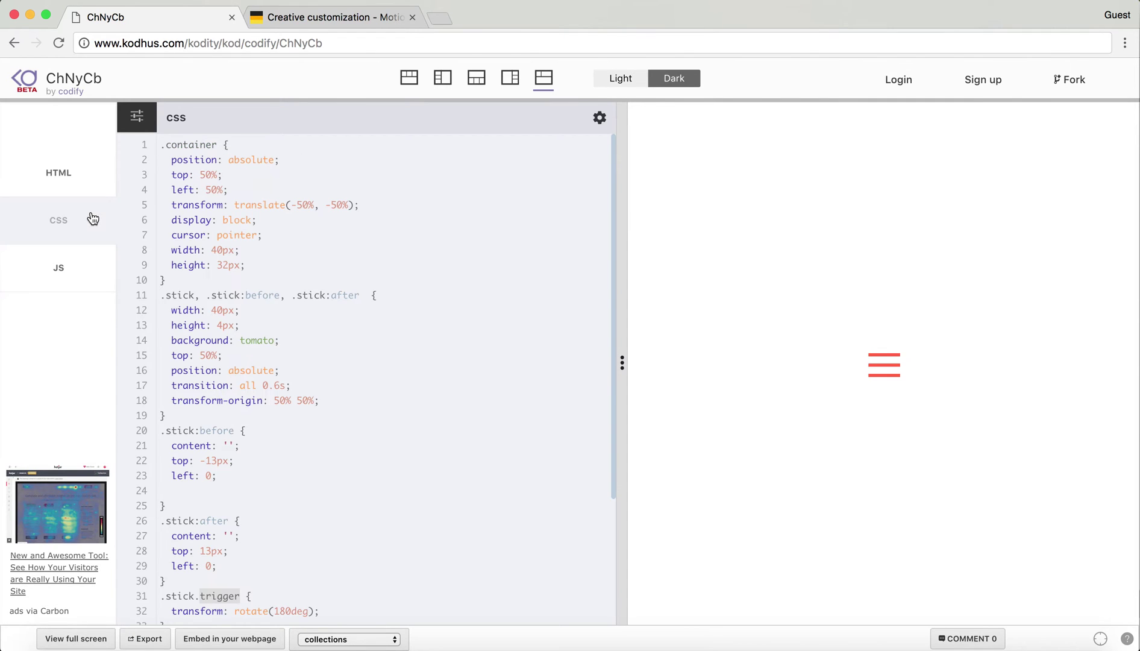
scroll(306, 288, "down", 1)
scroll(305, 288, "down", 2)
scroll(306, 288, "down", 2)
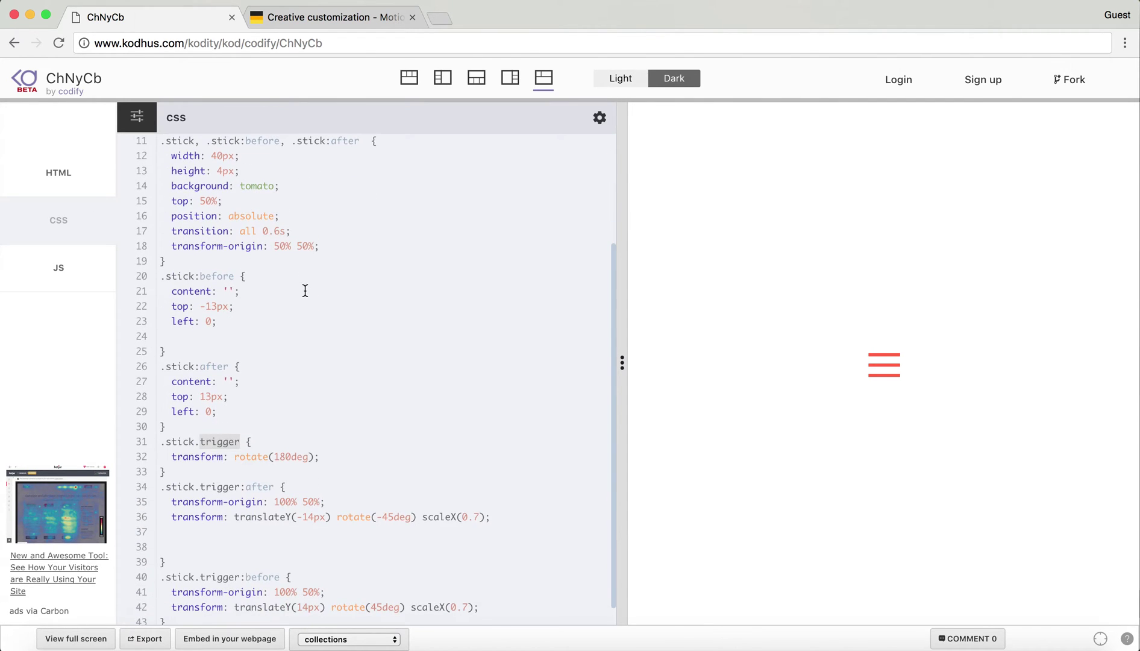
double_click(250, 456)
left_click(184, 441)
double_click(186, 441)
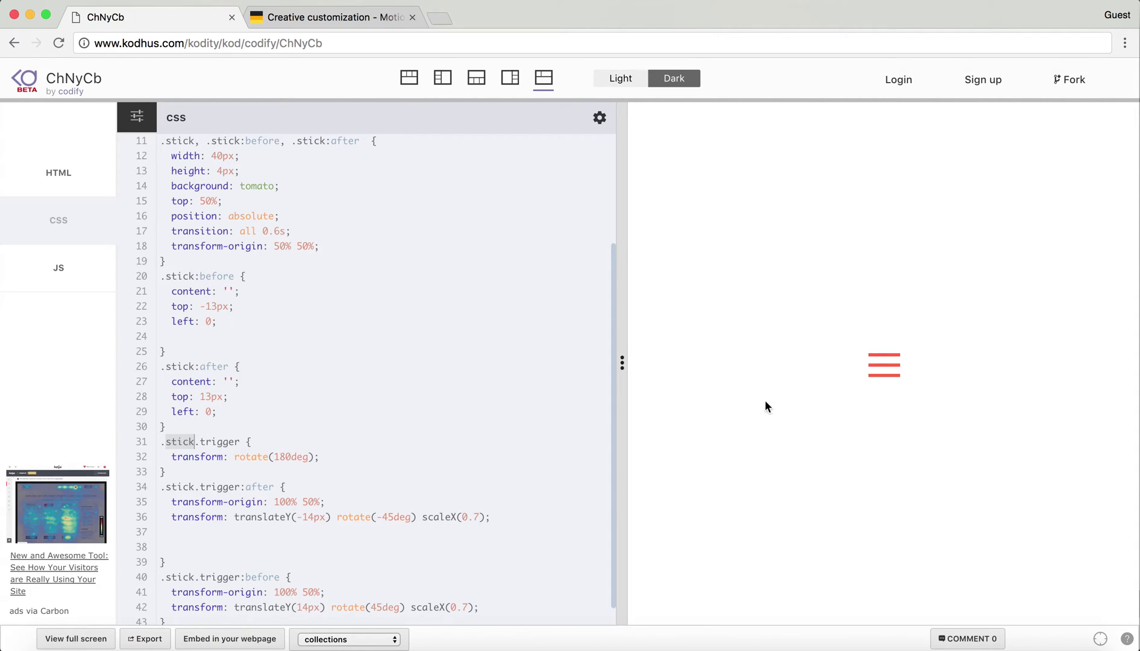
Step: Toggle the preview icon five times, ending on the red back arrow
left_click(886, 371)
left_click(886, 371)
left_click(886, 371)
left_click(886, 370)
left_click(886, 371)
scroll(456, 382, "down", 1)
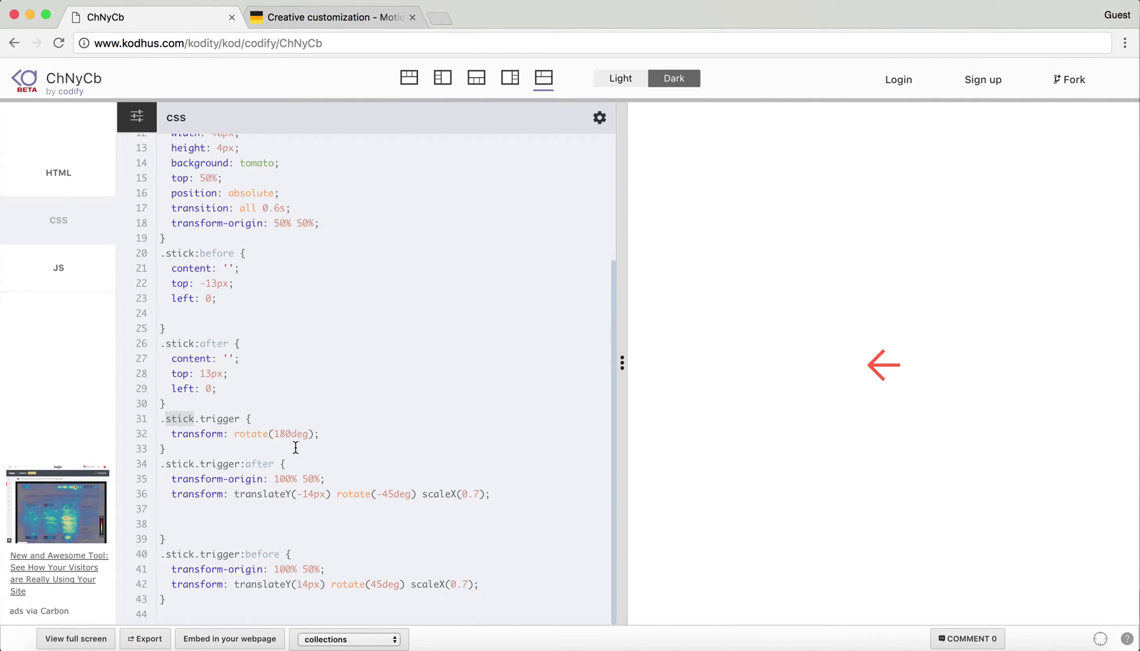
Step: Highlight the stick, trigger and after parts of the line 34 trigger rule
double_click(259, 464)
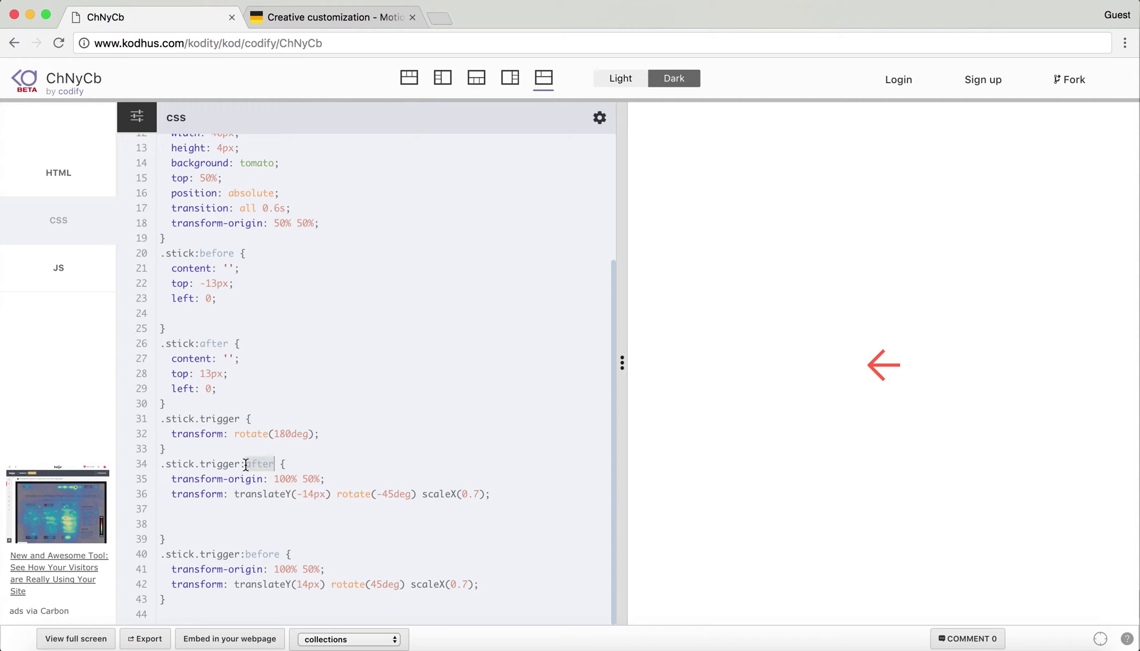
double_click(181, 465)
double_click(207, 466)
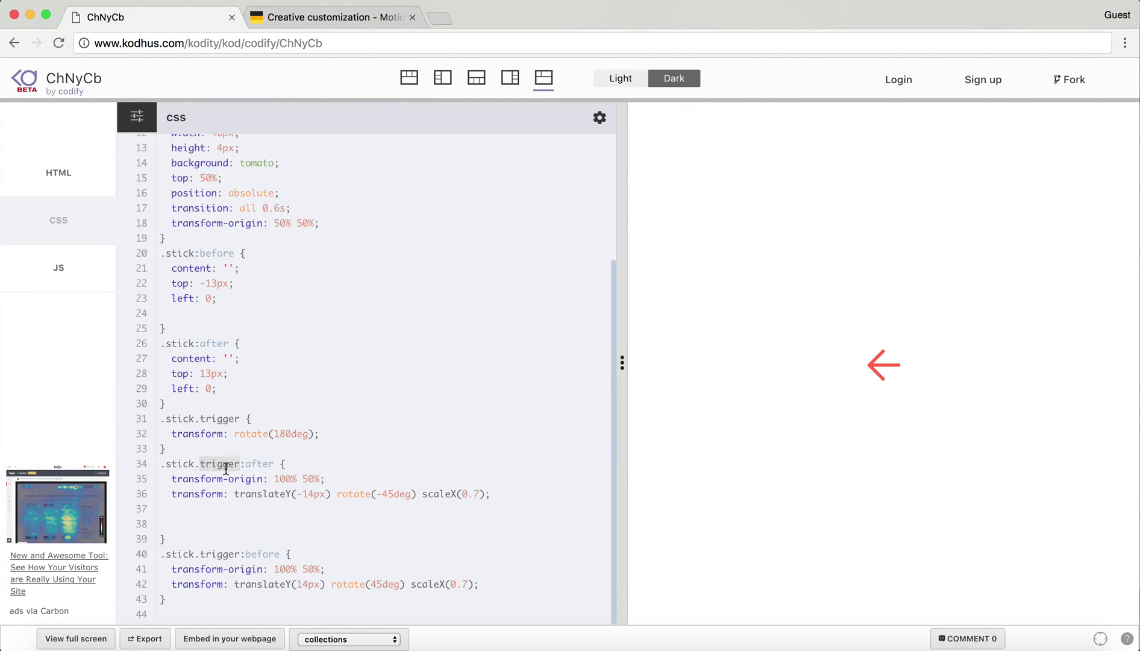
left_click(181, 464)
double_click(182, 465)
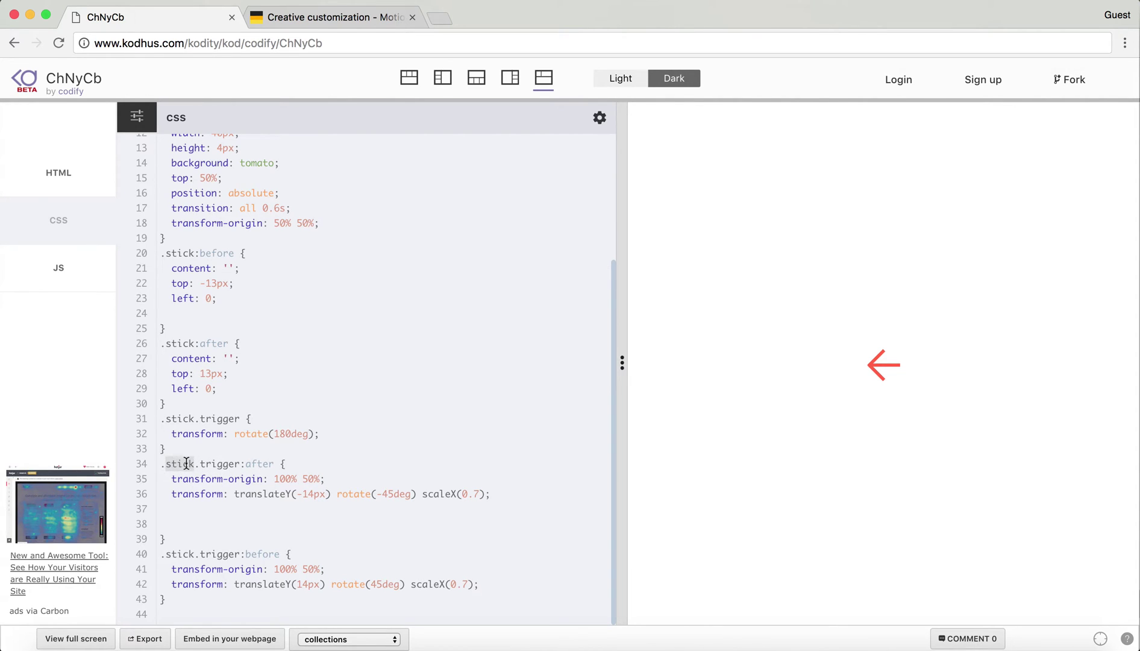
double_click(255, 464)
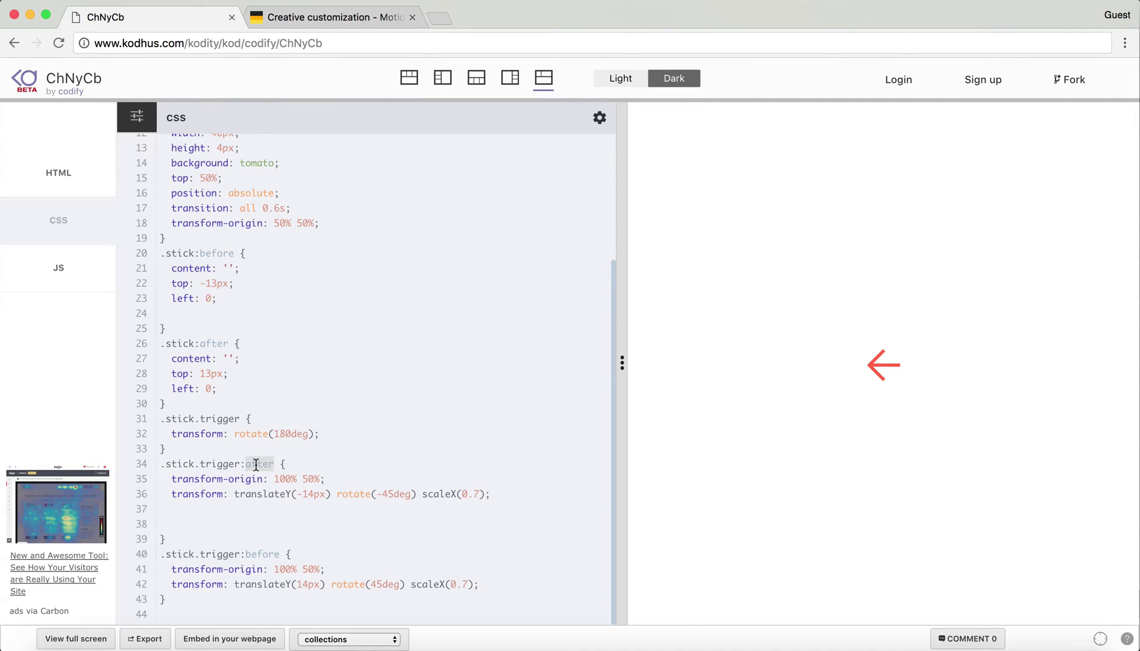
left_click(230, 480)
Step: Revert the preview to the burger, then highlight trigger, stick and rotate on lines 31–32
left_click(890, 370)
double_click(206, 418)
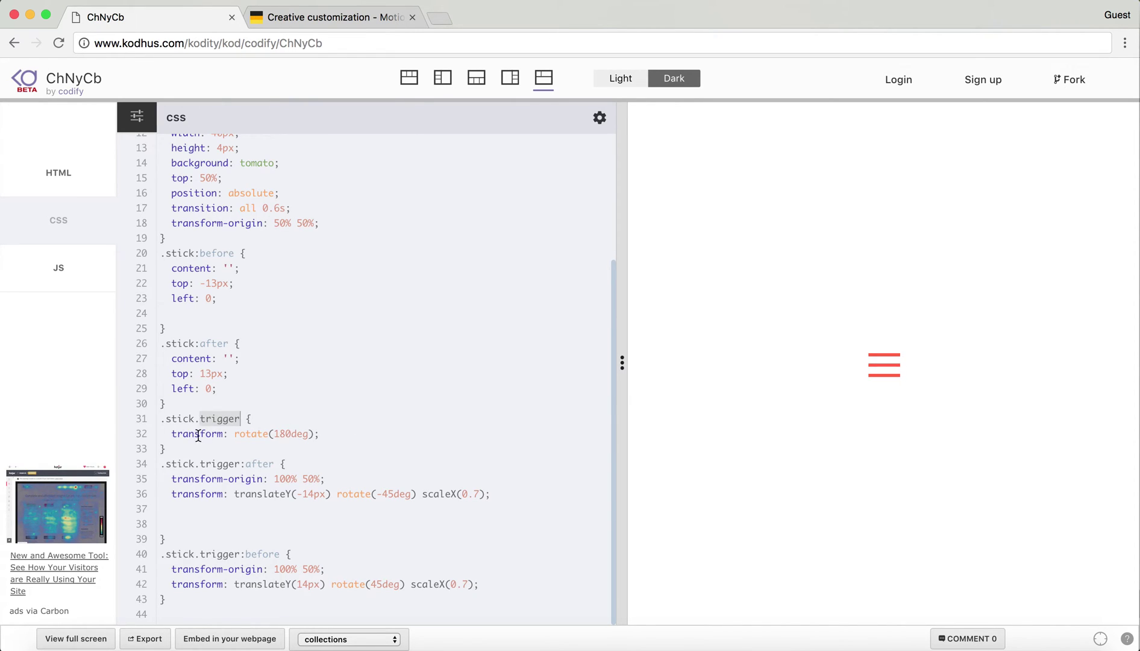
key("Left")
double_click(201, 437)
double_click(181, 421)
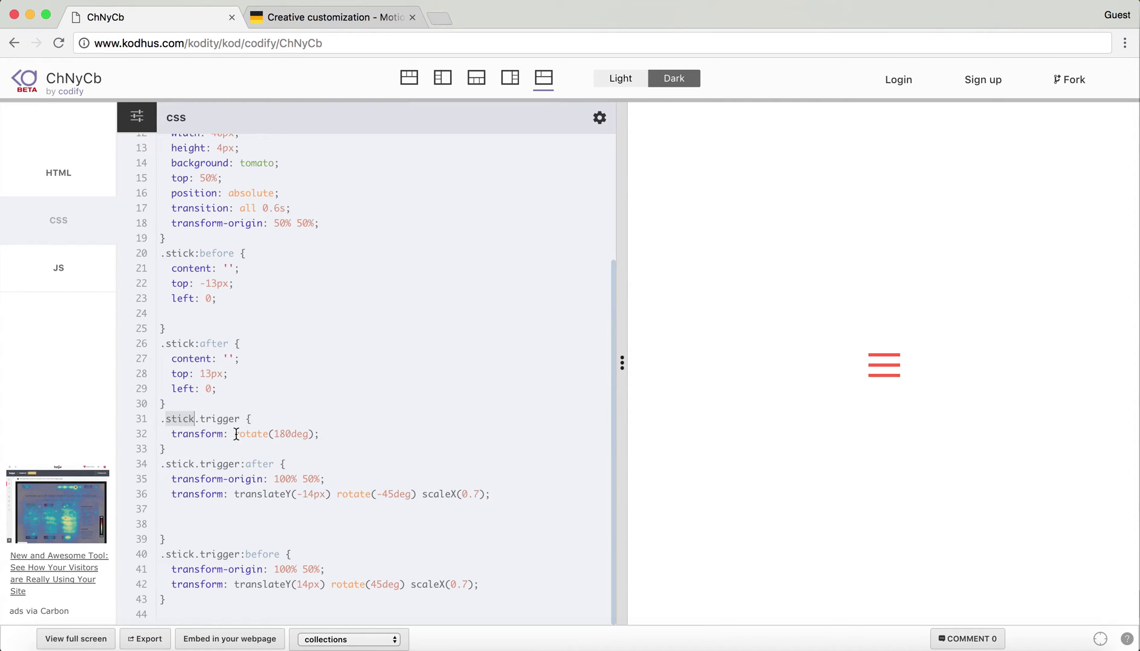
double_click(245, 438)
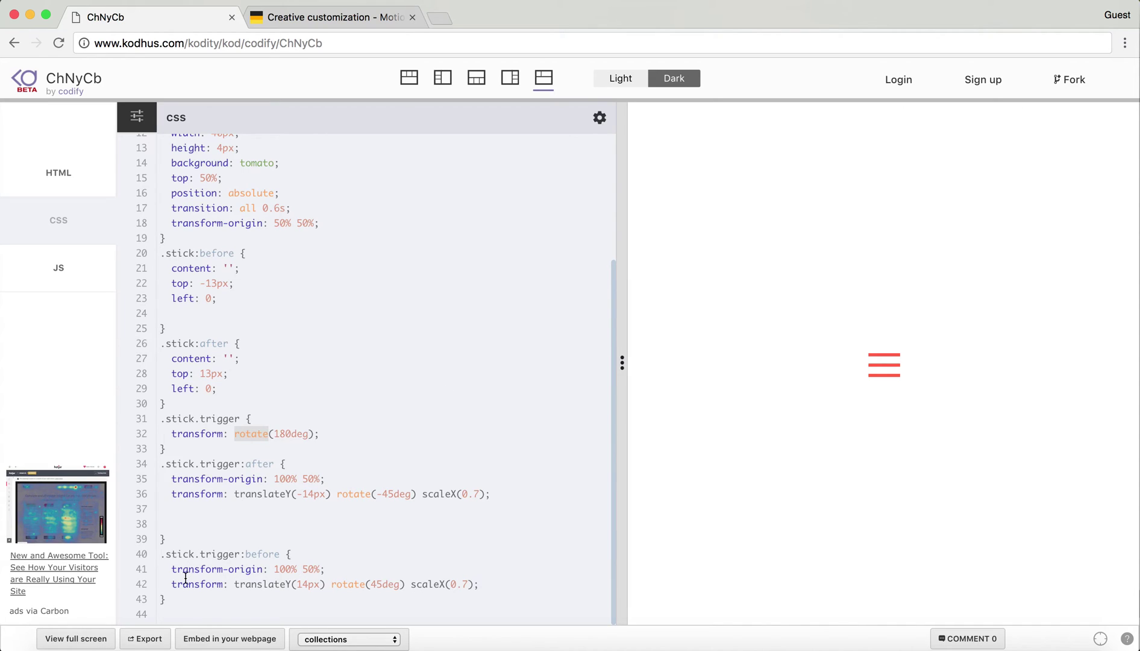
Step: Delete the :after/:before trigger rules on lines 34–43 and click the preview icon repeatedly to test
left_click_drag(163, 599, 150, 462)
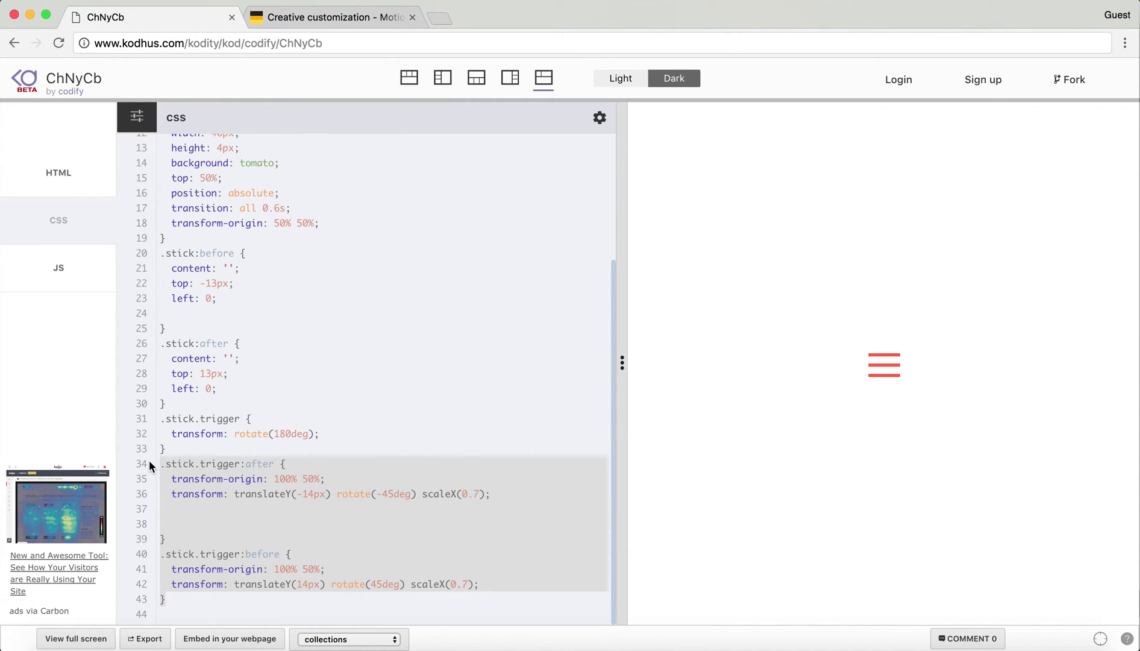
key("BackSpace")
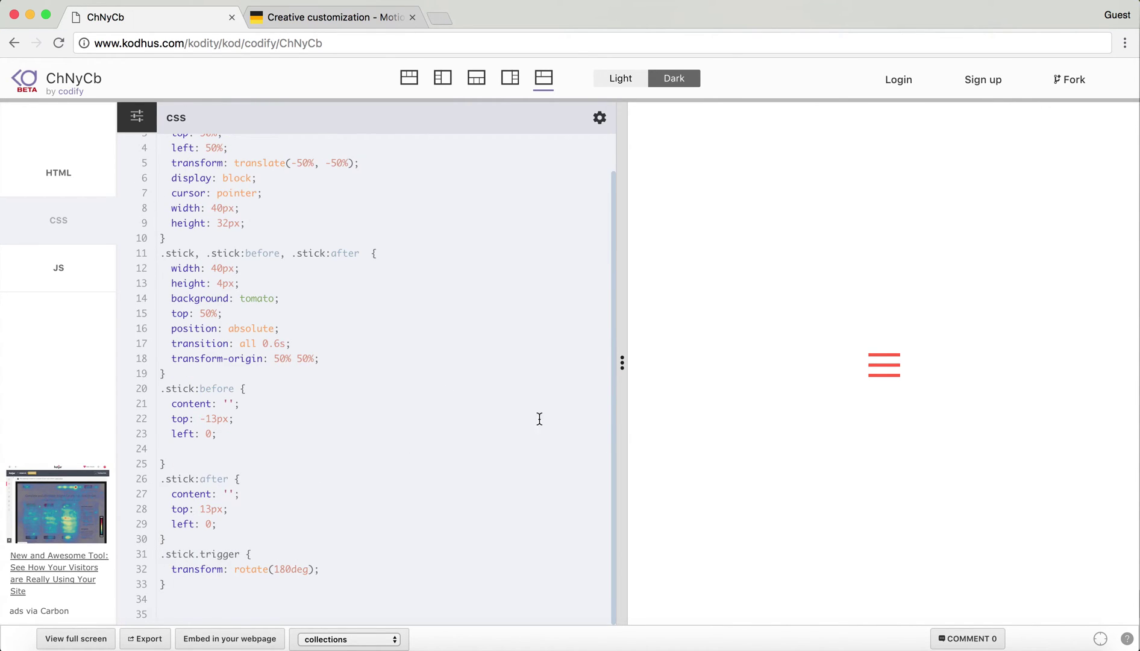
left_click(885, 367)
left_click(884, 368)
left_click(885, 368)
left_click(885, 368)
left_click(885, 368)
left_click(885, 372)
left_click(182, 544)
Step: Paste the deleted :after/:before trigger rules back in after line 30
key("Return")
type(".stick.trigger:after {   transform-origin: 100% 50%;   transform: translateY(-14px) rotate(-45deg) scaleX(0.7);   } .stick.trigger:before {   transform-origin: 100% 50%;   transform: translateY(14px) rotate(45deg) scaleX(0.7); }")
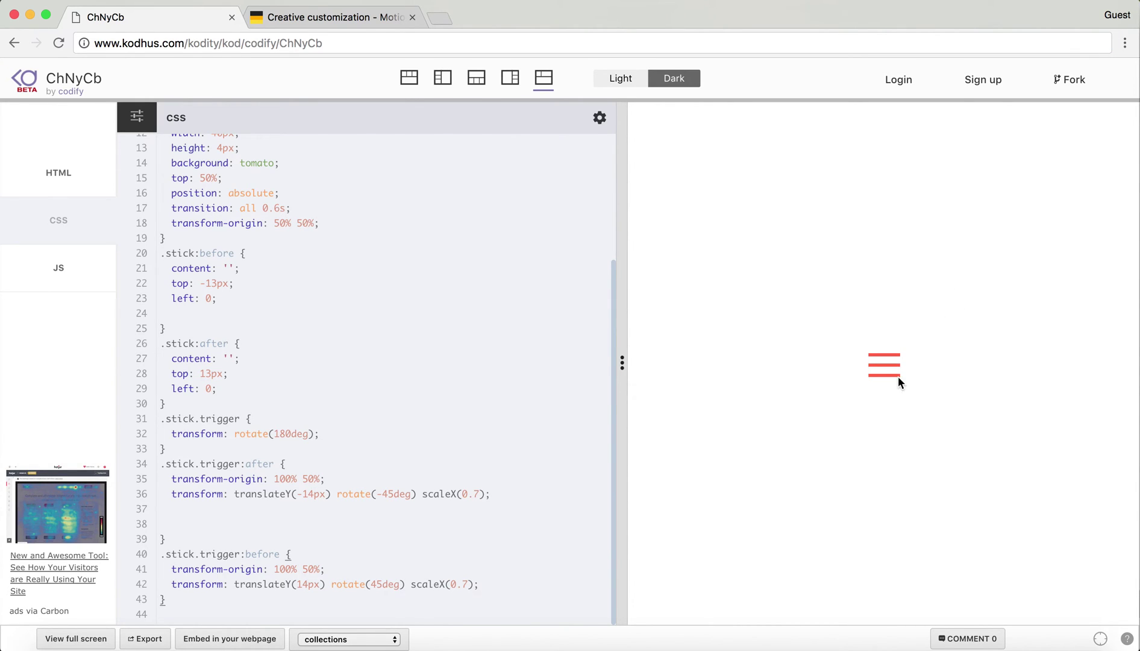
double_click(261, 463)
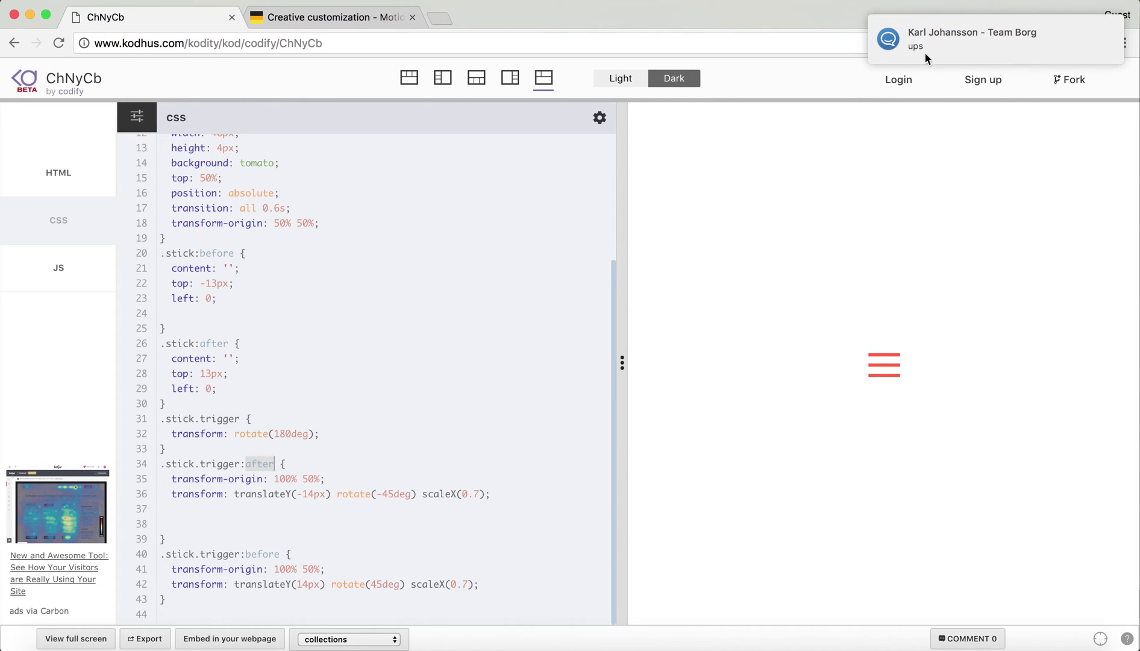
left_click_drag(924, 52, 1131, 50)
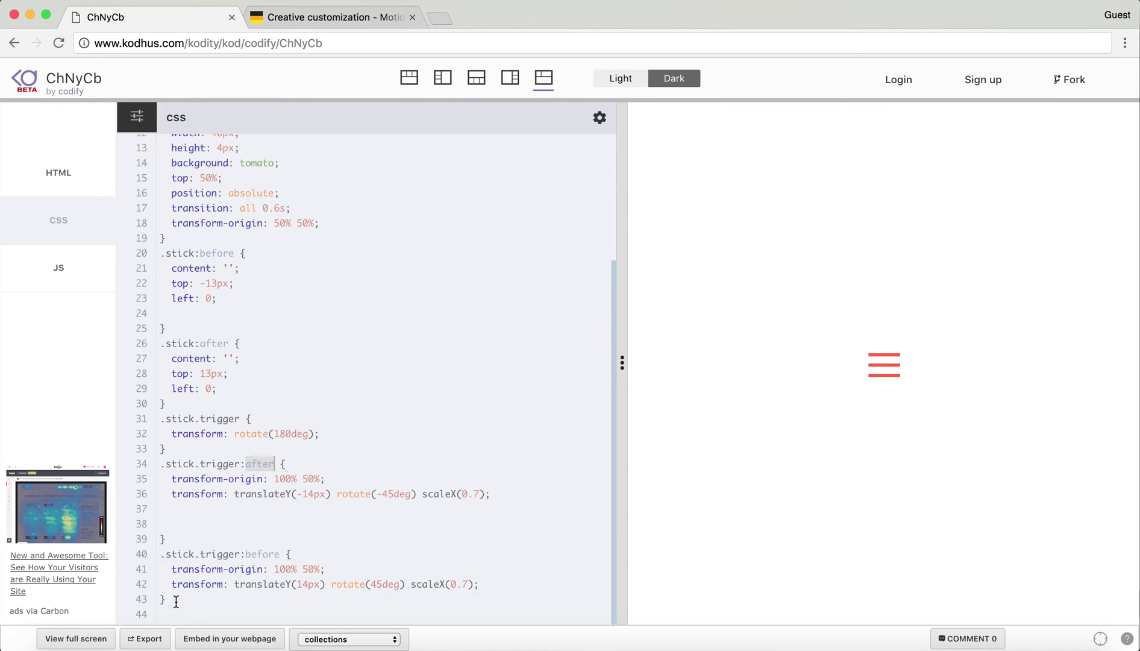
mouse_move(613, 646)
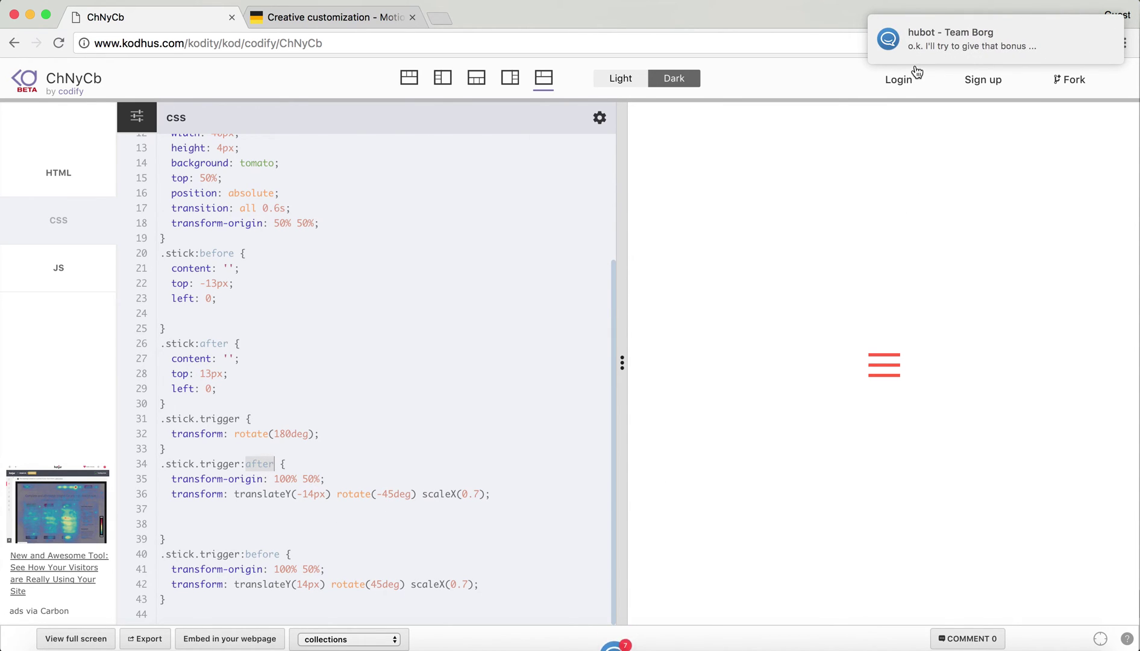
left_click_drag(1095, 32, 1117, 37)
right_click(611, 637)
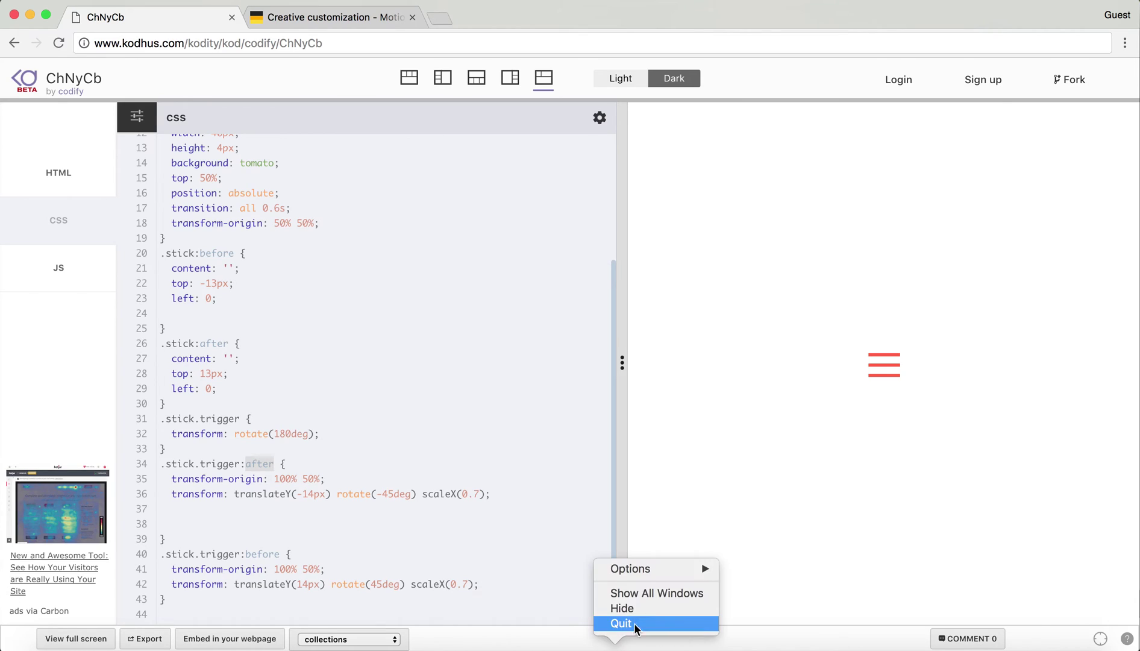
left_click(640, 622)
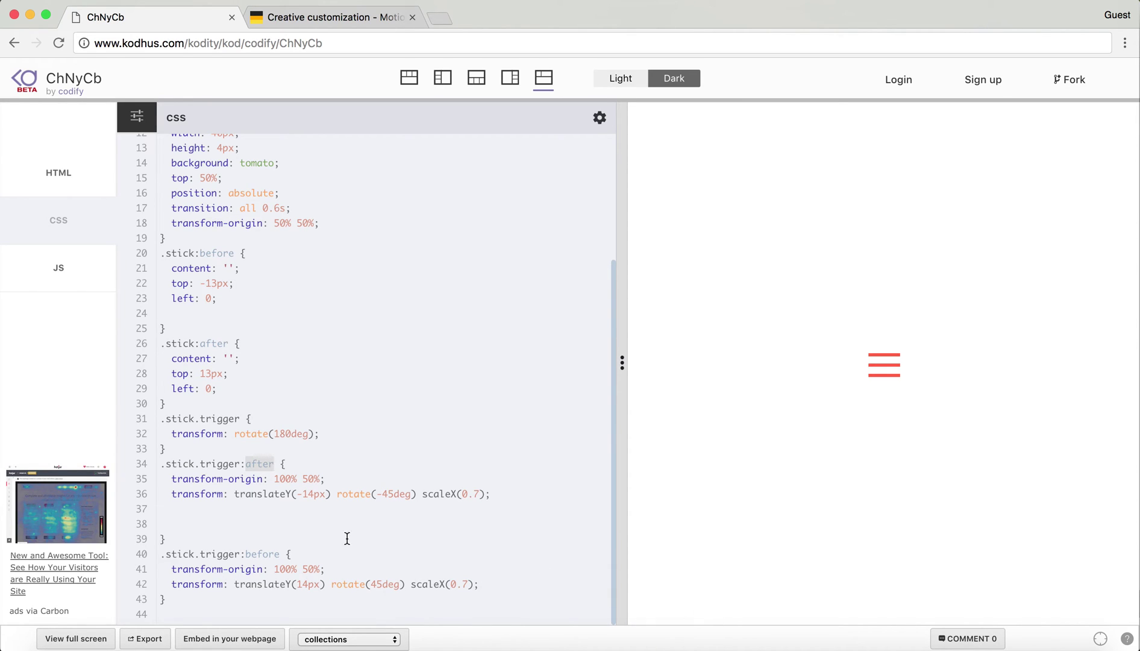
left_click(162, 539)
double_click(263, 554)
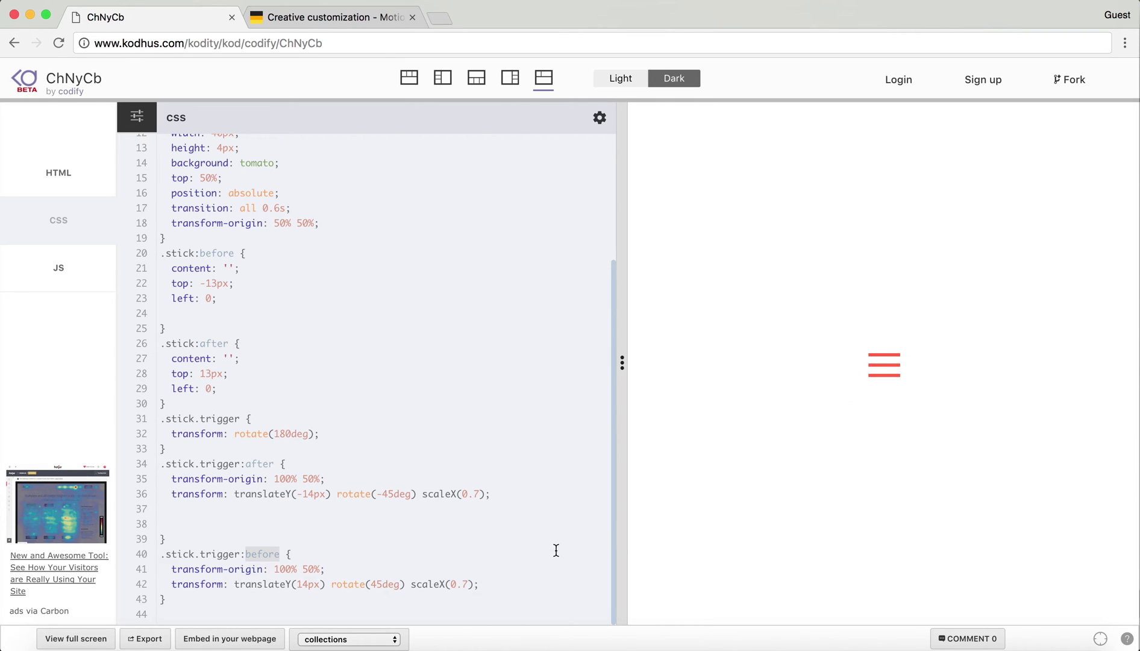
double_click(428, 583)
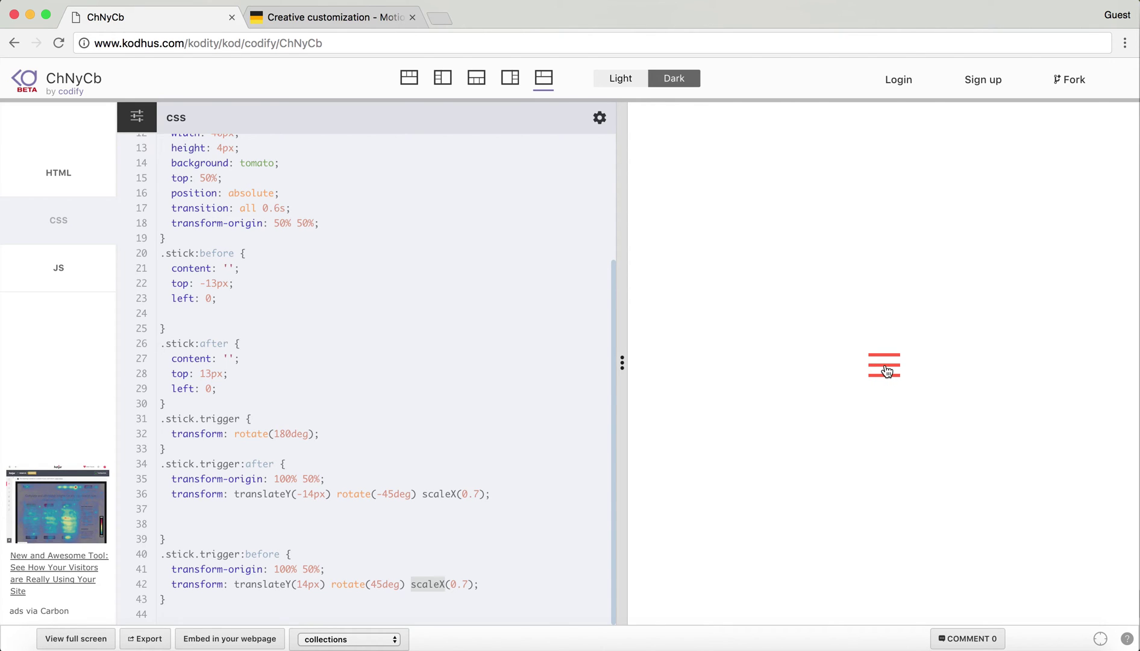
Step: Delete the outer-bar trigger rules on lines 34–43, then replay the icon's 180° spin in the preview
left_click_drag(161, 599, 153, 460)
key("super+c")
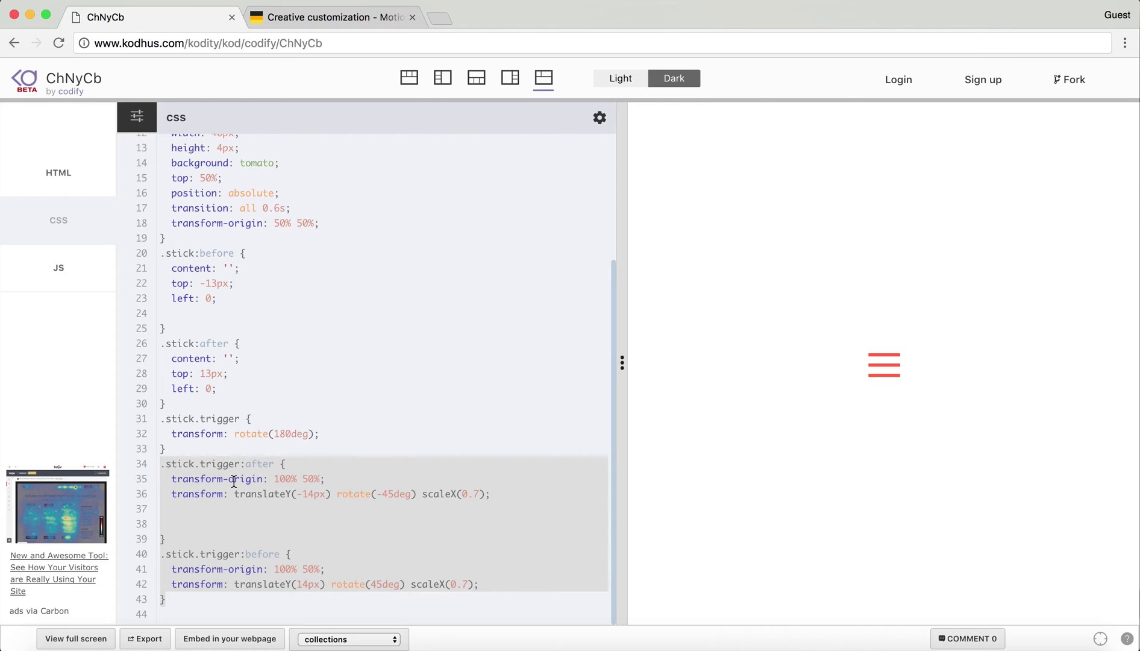
key("BackSpace")
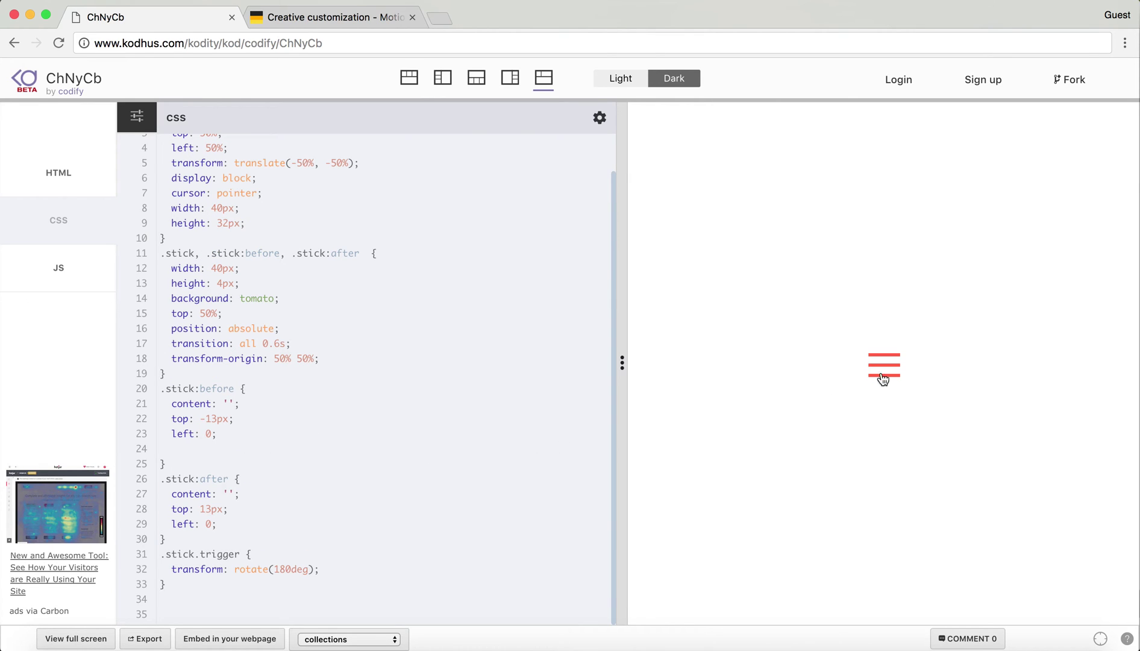
left_click(882, 368)
left_click(886, 366)
left_click(873, 372)
left_click(877, 373)
left_click(881, 372)
Step: Bring back the trigger rules, test the arrow, and cut 'translateY(-14px) rotate(-45deg)' from line 36
key("super+v")
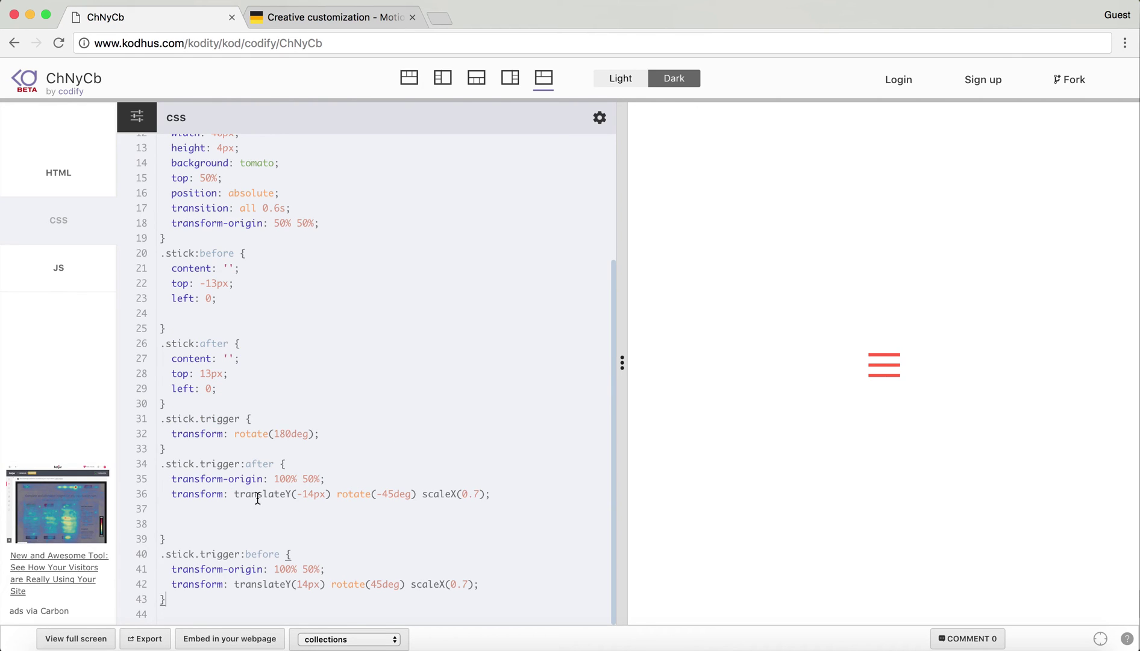
left_click(878, 371)
left_click(877, 372)
left_click_drag(235, 493, 416, 495)
key("BackSpace")
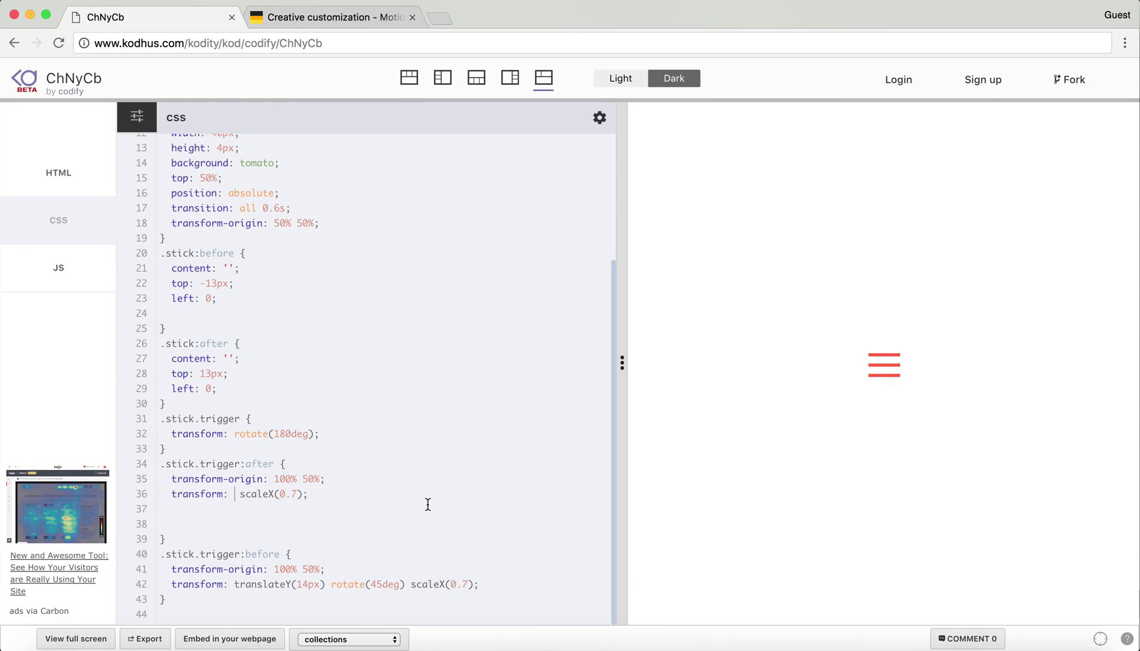
Step: Preview the scaleX(0.7)-only after bar, remove translateY(-14px) from line 36, and retest the toggle
double_click(260, 463)
left_click(884, 366)
left_click(236, 494)
type("translateY(-14px) rotate(-45deg)")
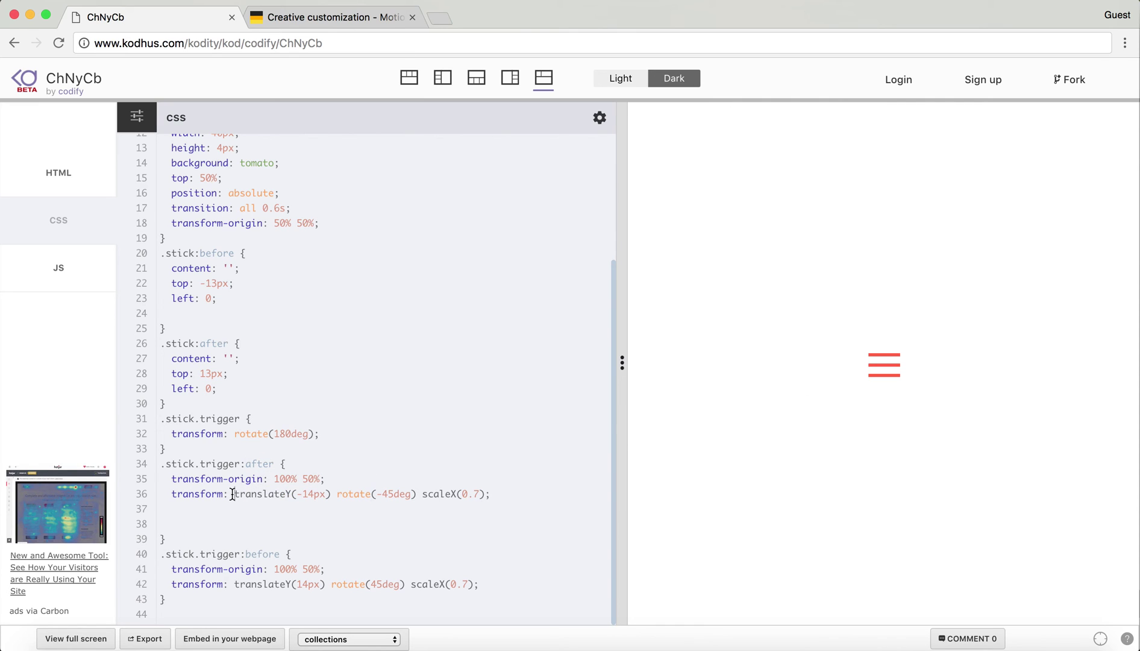
left_click_drag(235, 494, 330, 496)
key("BackSpace")
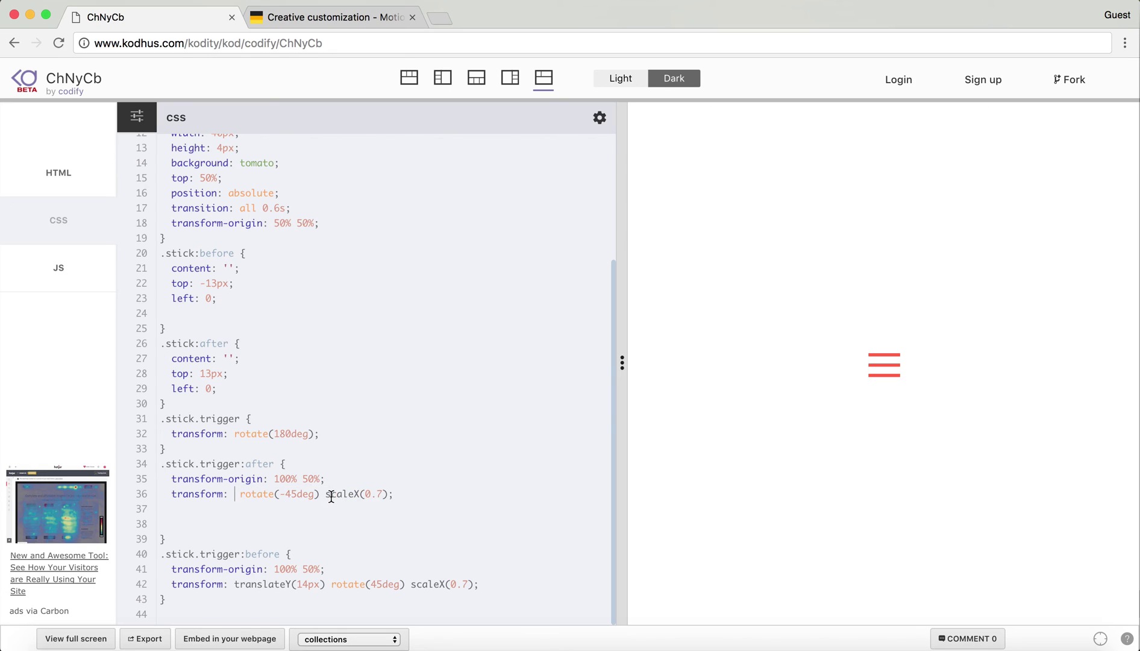
left_click(885, 373)
left_click(870, 359)
left_click(873, 370)
type("translateY(-14px)")
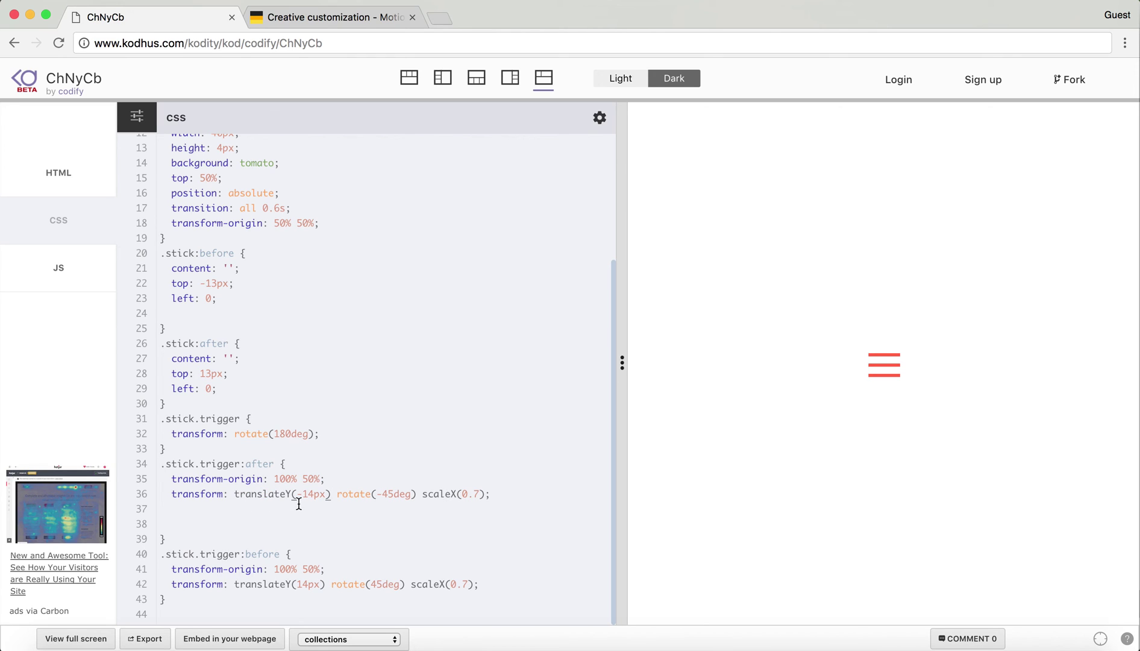
left_click(883, 364)
left_click(879, 365)
left_click(862, 368)
left_click_drag(270, 584, 486, 578)
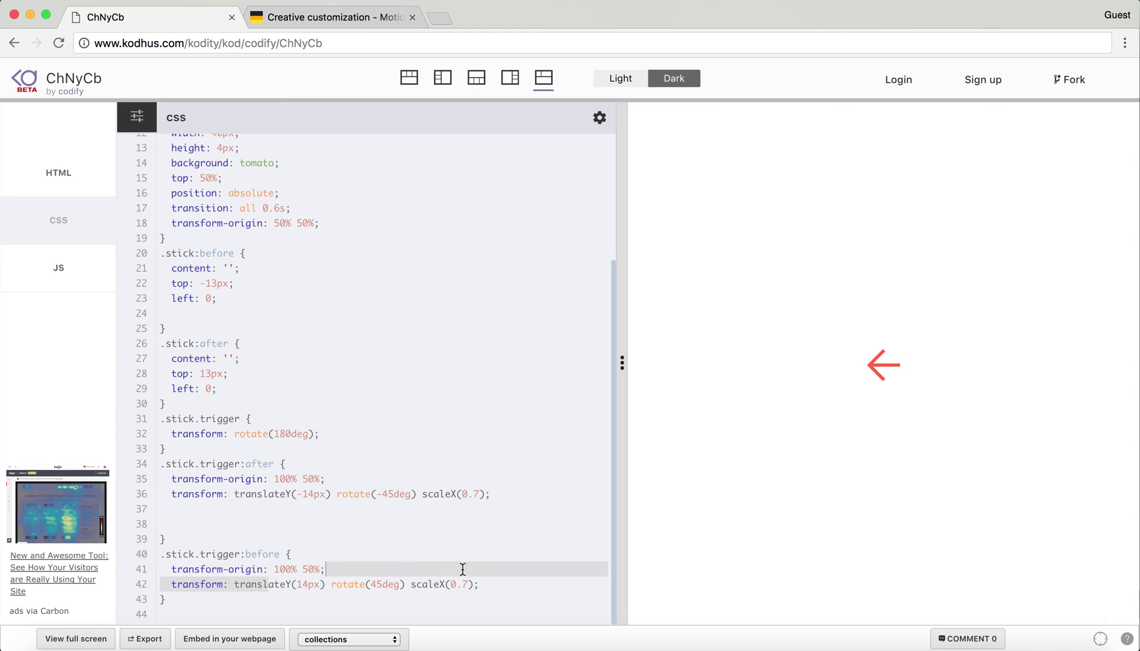
left_click(485, 578)
left_click(890, 373)
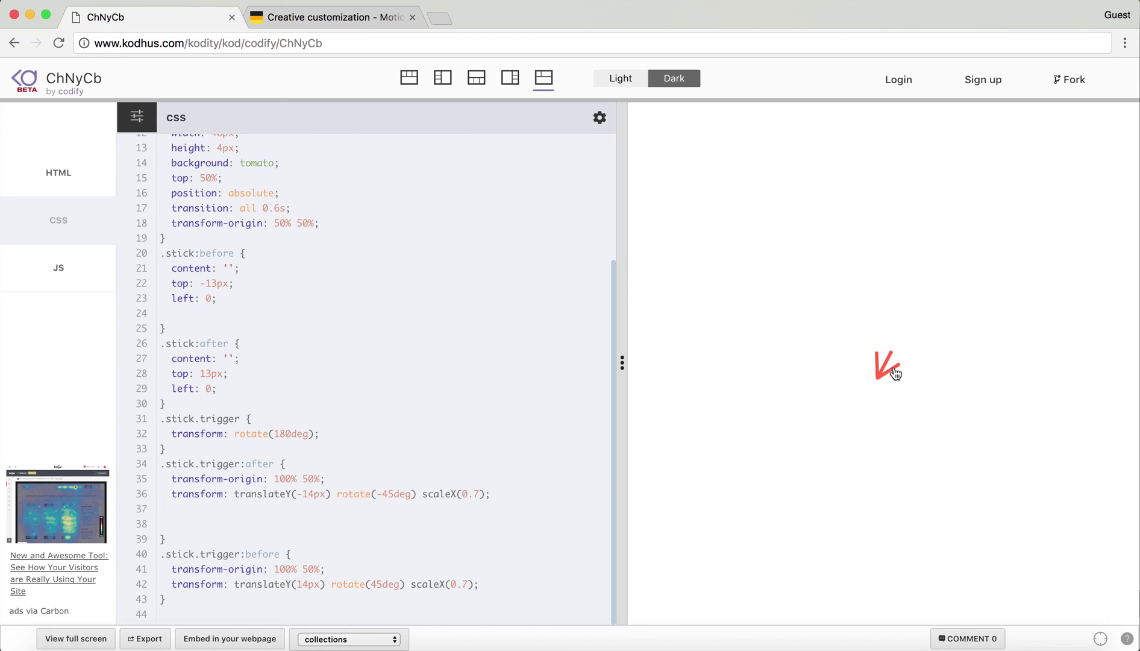
left_click(893, 370)
left_click(892, 368)
left_click(887, 368)
left_click(887, 373)
left_click(887, 373)
left_click(887, 373)
left_click(887, 373)
left_click_drag(317, 433, 168, 429)
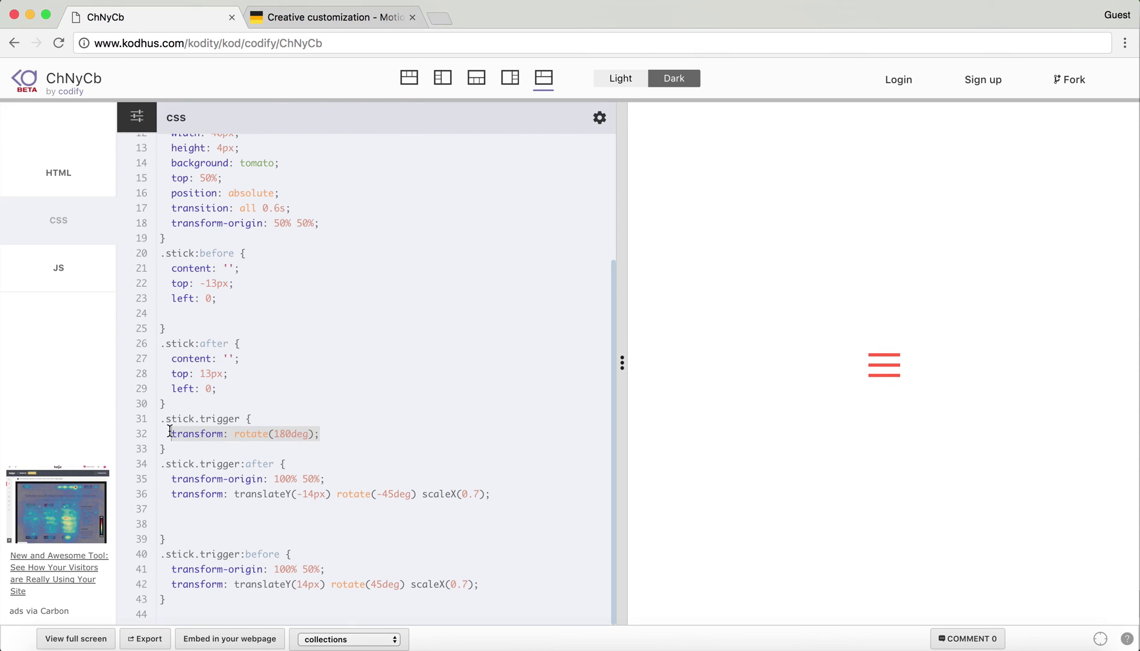
key("BackSpace")
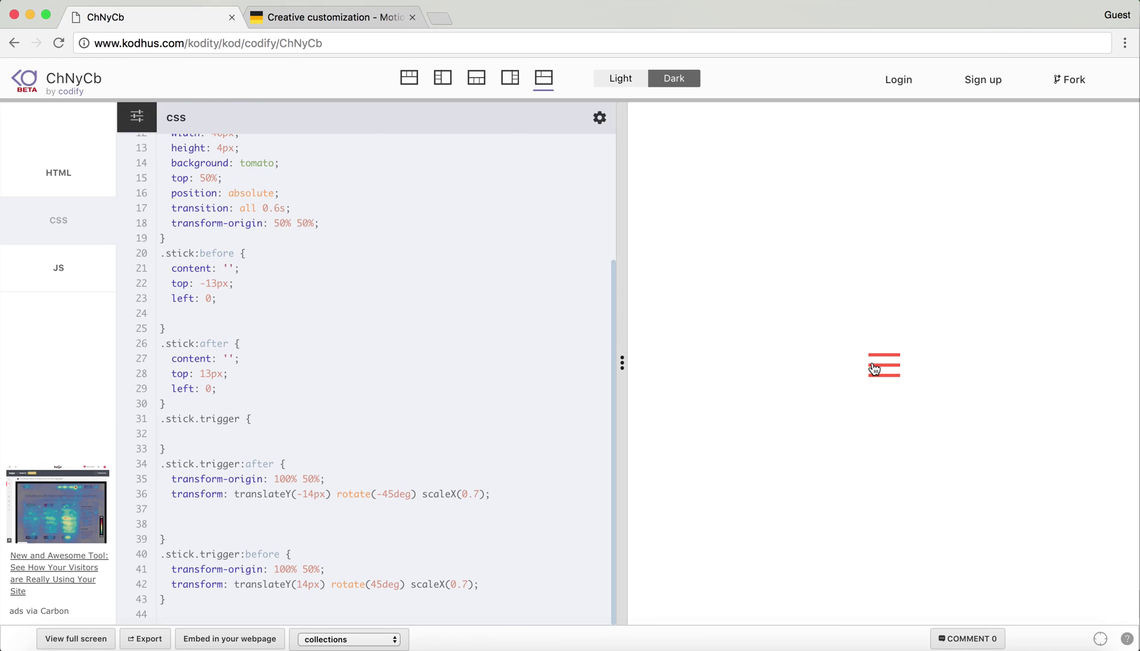
left_click(874, 367)
left_click(882, 374)
left_click(878, 384)
left_click(883, 378)
left_click(878, 370)
type("transform: rotate(180deg);")
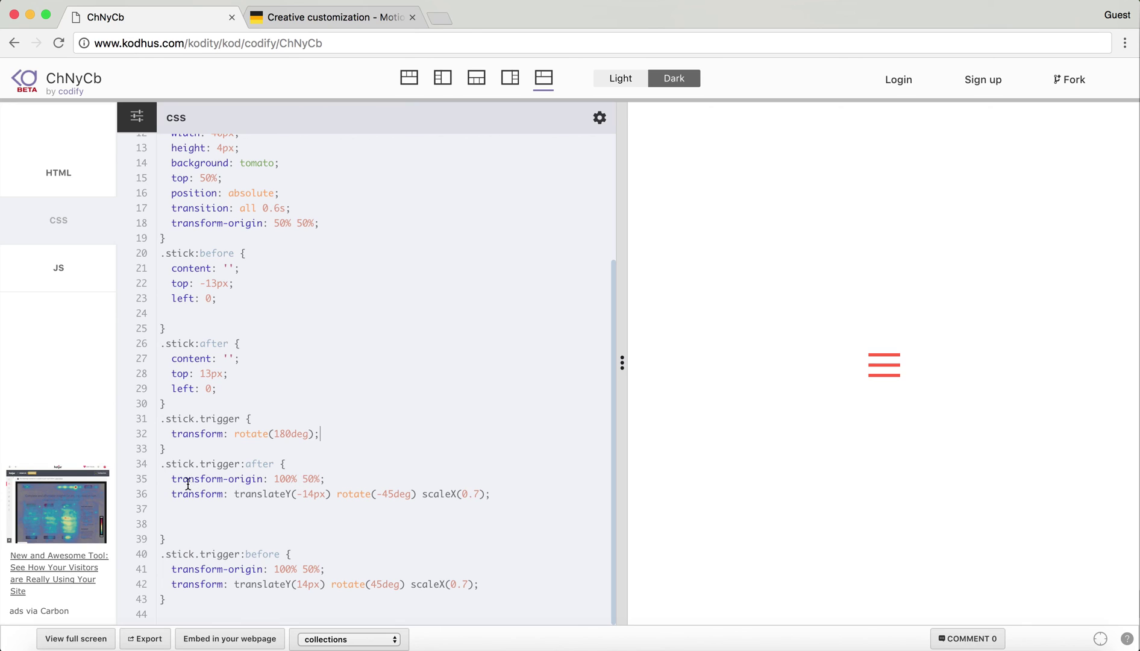
left_click_drag(171, 478, 326, 480)
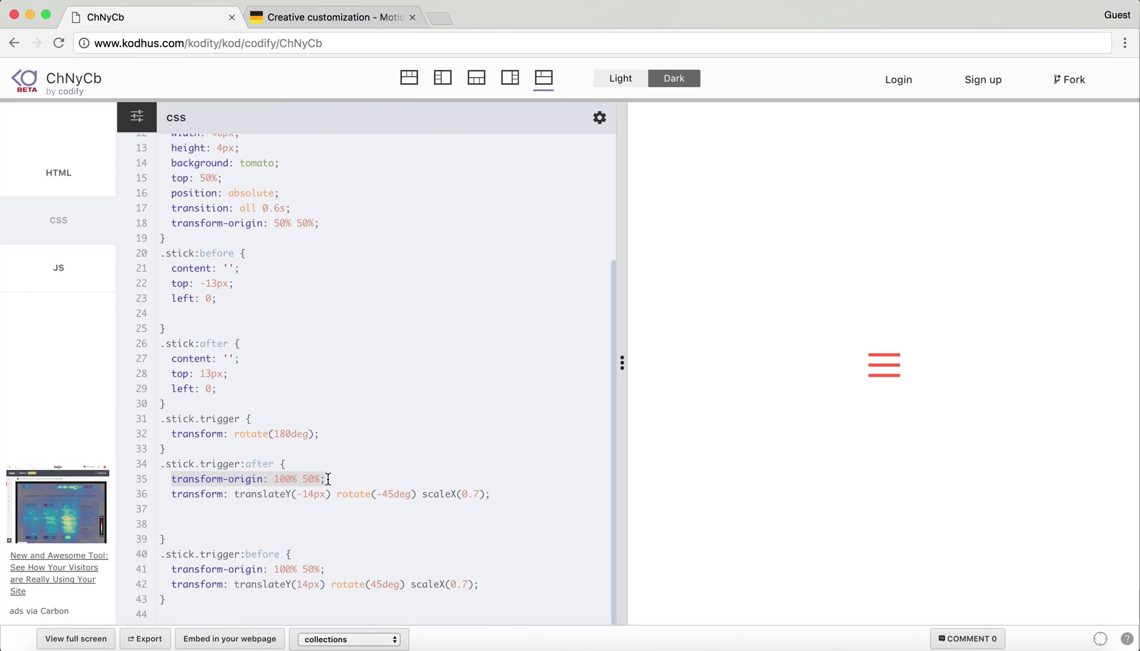
left_click_drag(171, 494, 340, 497)
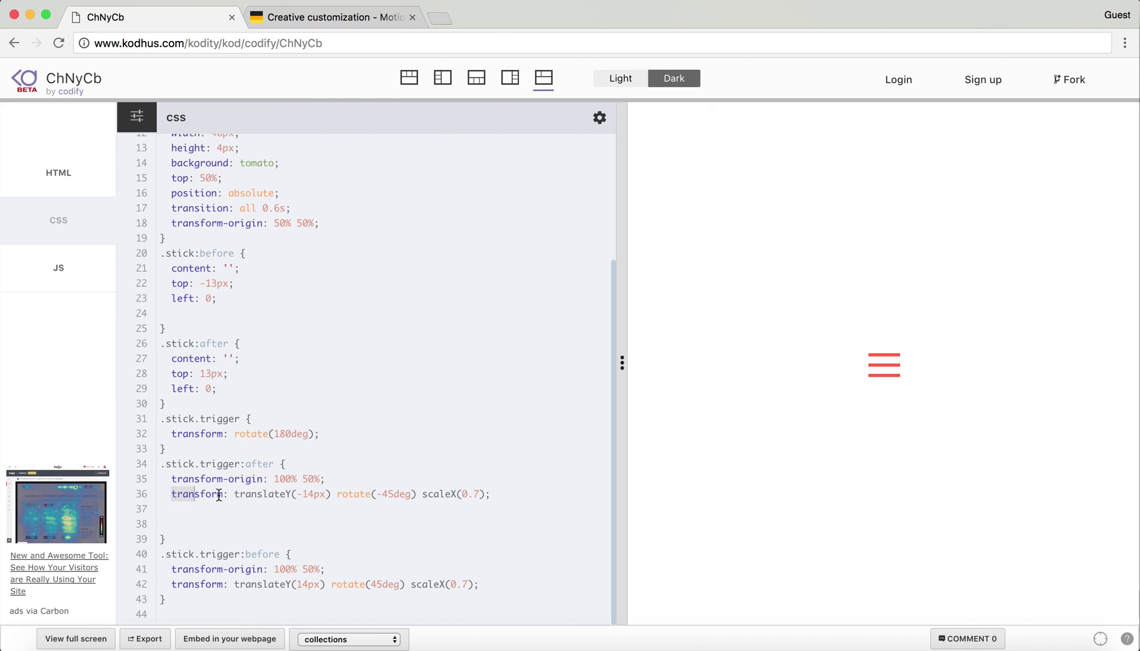
left_click(340, 497)
left_click_drag(234, 494, 484, 499)
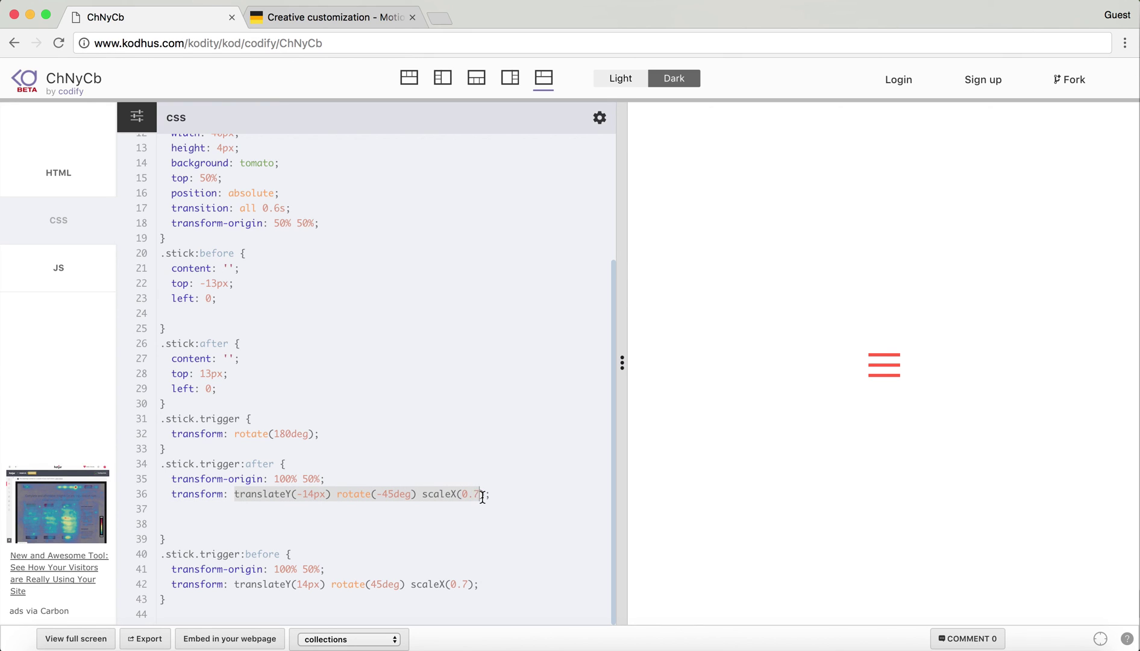
left_click(451, 523)
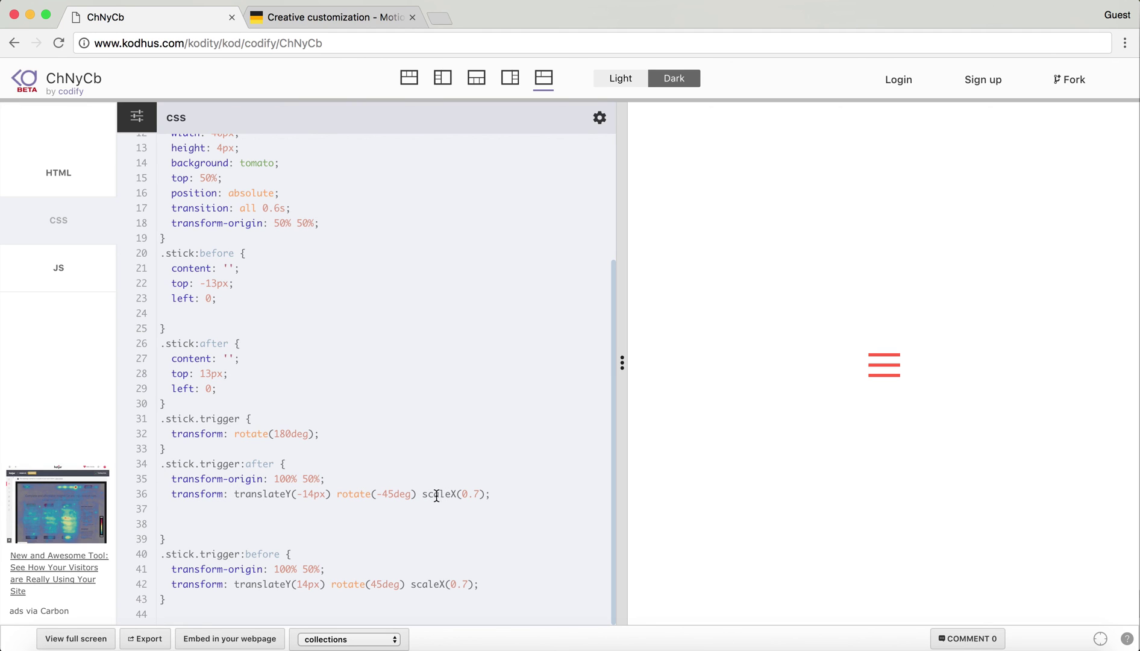
left_click_drag(423, 494, 486, 495)
left_click(440, 493)
left_click(264, 492)
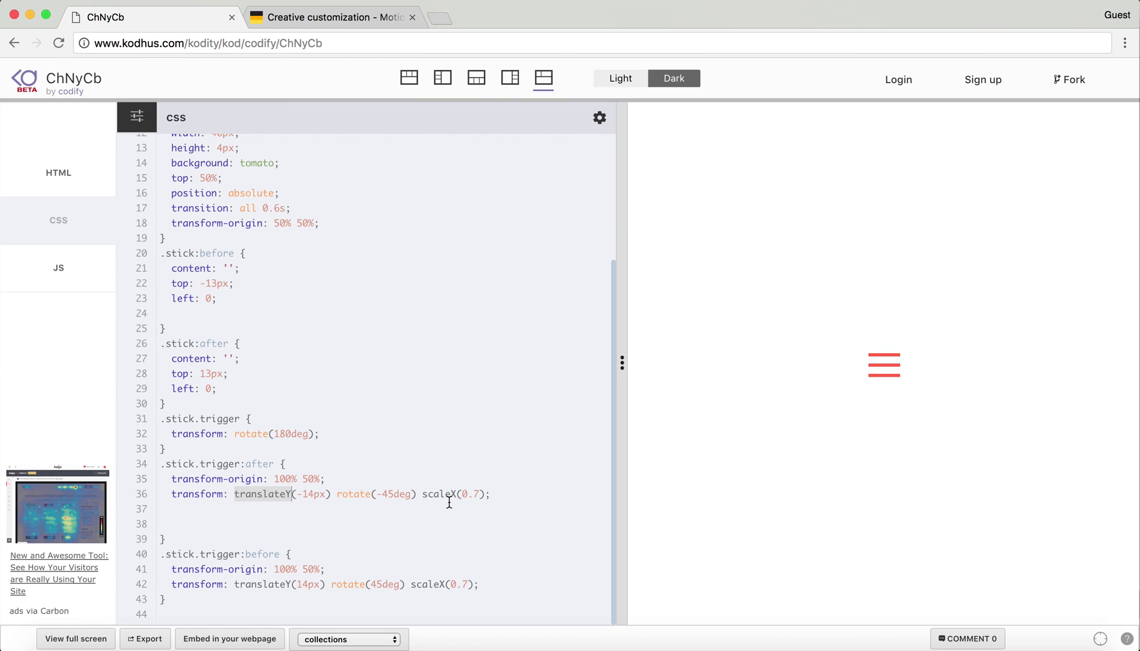
left_click(497, 497)
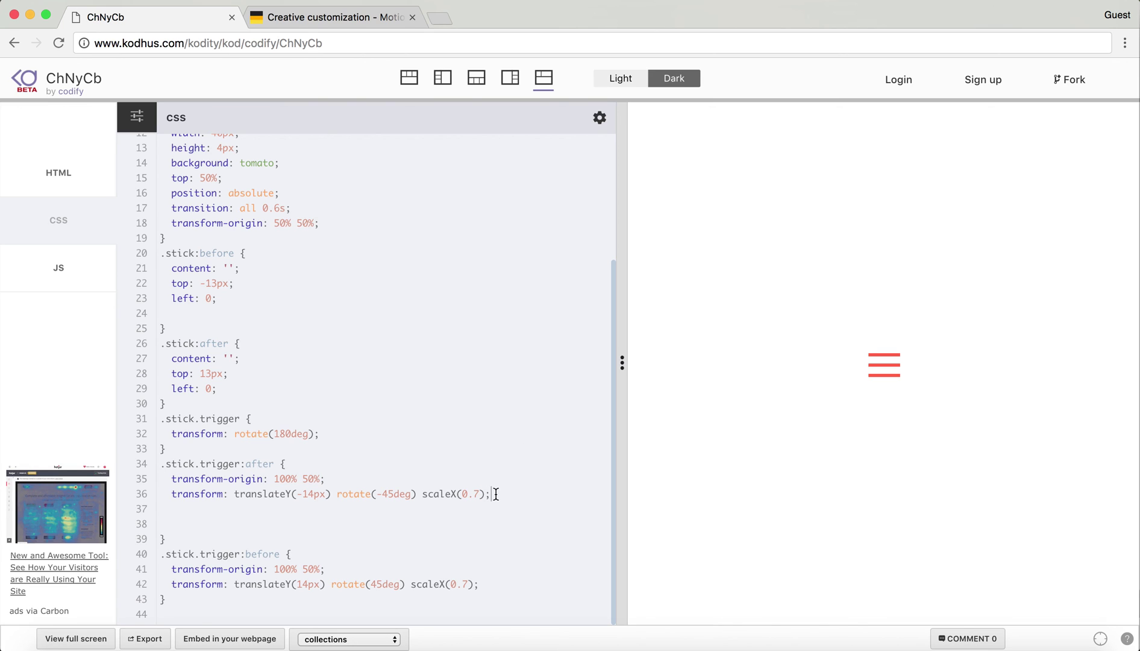
left_click(175, 524)
Step: Delete the empty line before the closing brace of the .stick.trigger:after rule
key("BackSpace")
key("BackSpace")
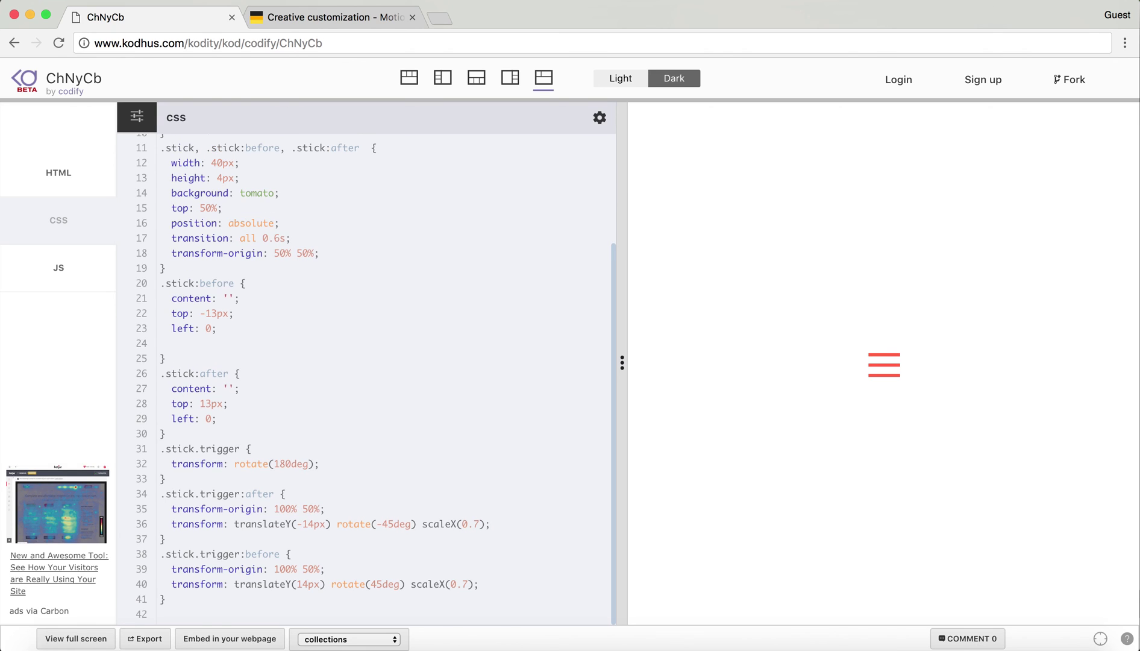